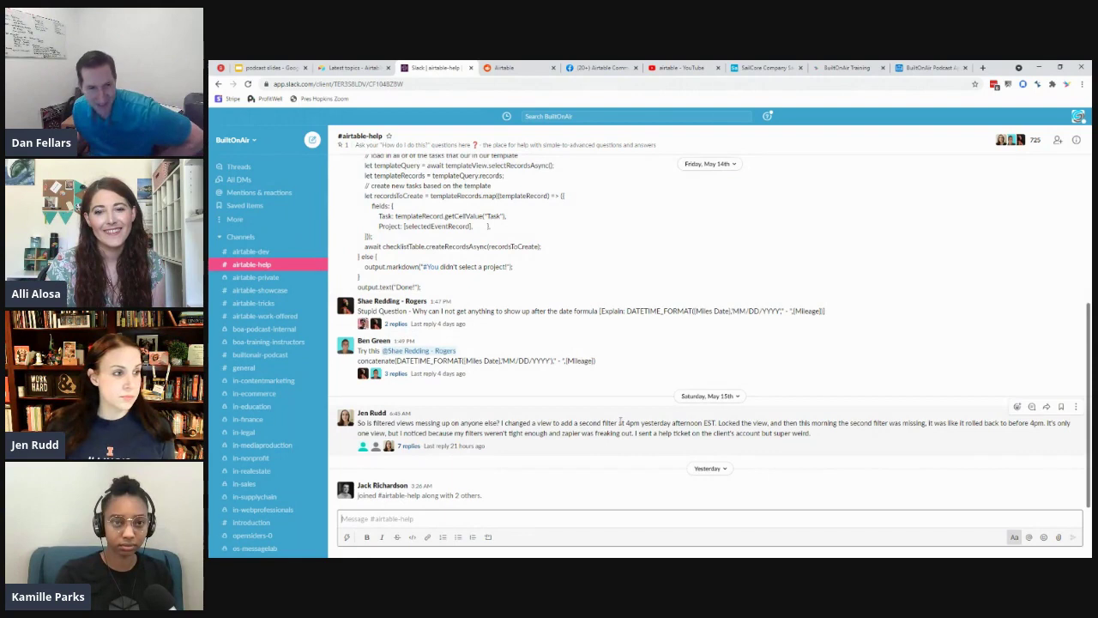
Review the recent questions and the posted checklist script in the #airtable-help channel, and look through the workspace's channel list.
{"action": "scroll", "coordinate": [619, 421], "scroll_direction": "up", "scroll_amount": 1}
{"action": "scroll", "coordinate": [619, 424], "scroll_direction": "up", "scroll_amount": 1}
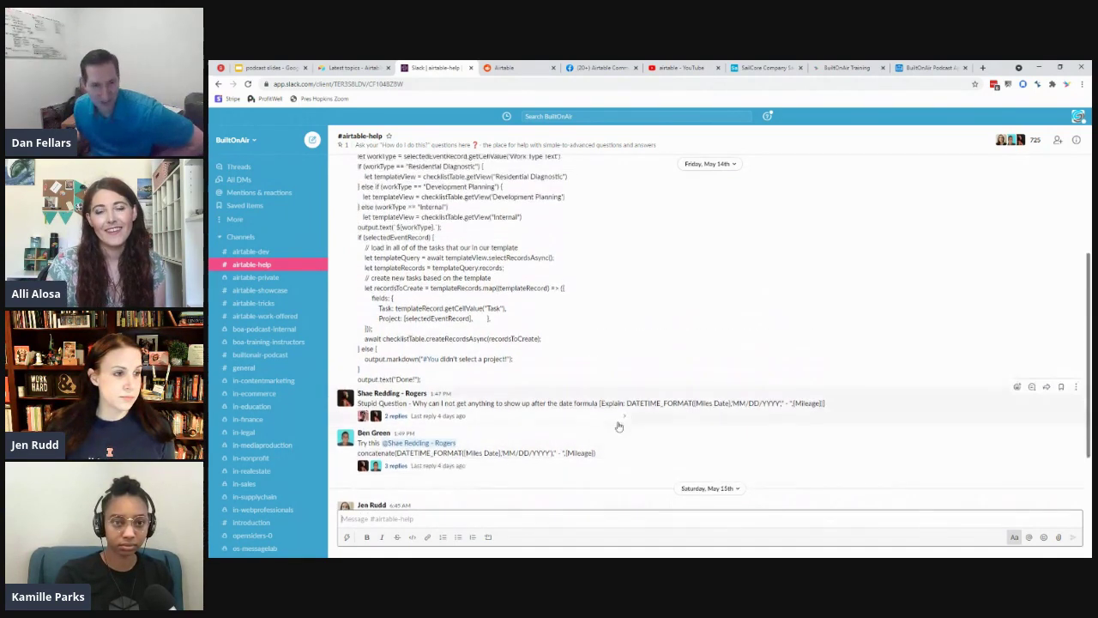
{"action": "scroll", "coordinate": [613, 412], "scroll_direction": "up", "scroll_amount": 4}
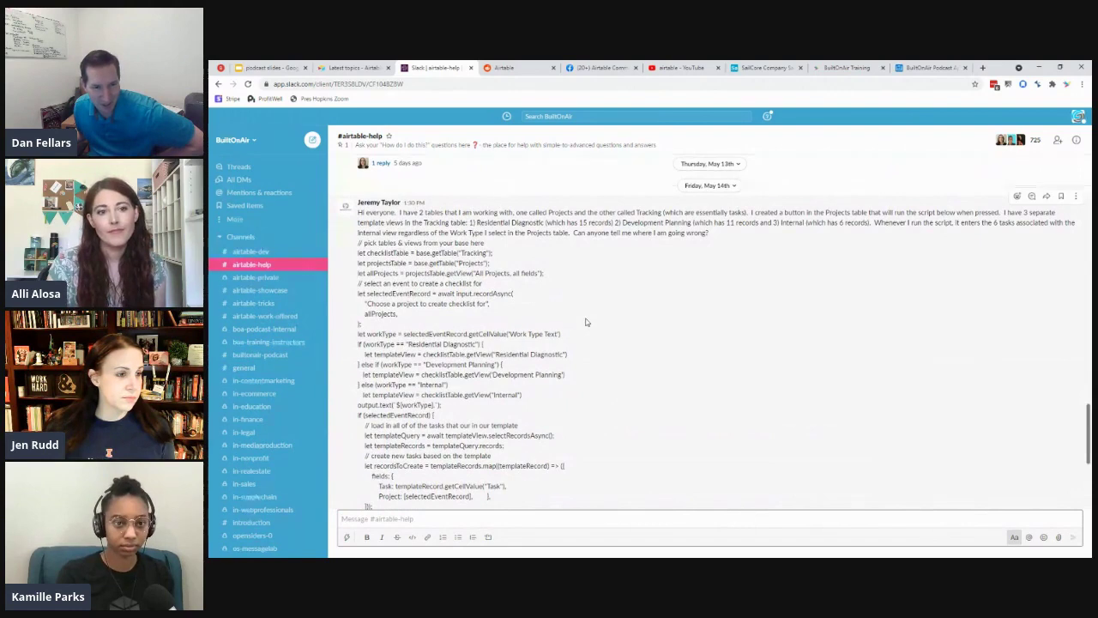
{"action": "scroll", "coordinate": [583, 321], "scroll_direction": "down", "scroll_amount": 3}
{"action": "scroll", "coordinate": [583, 323], "scroll_direction": "down", "scroll_amount": 3}
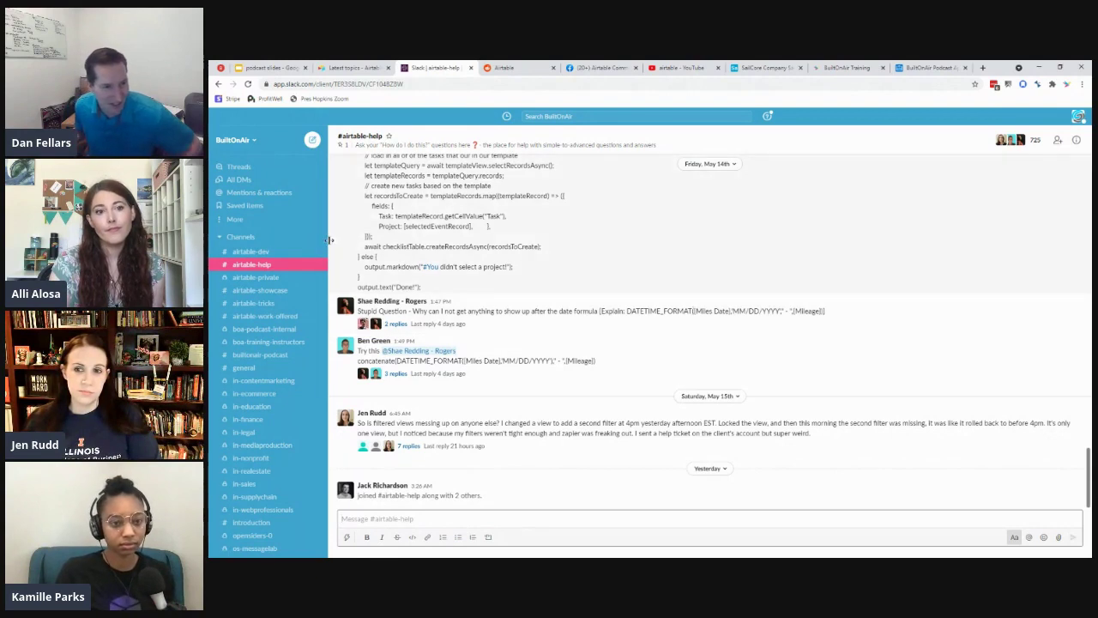
{"action": "scroll", "coordinate": [283, 355], "scroll_direction": "down", "scroll_amount": 4}
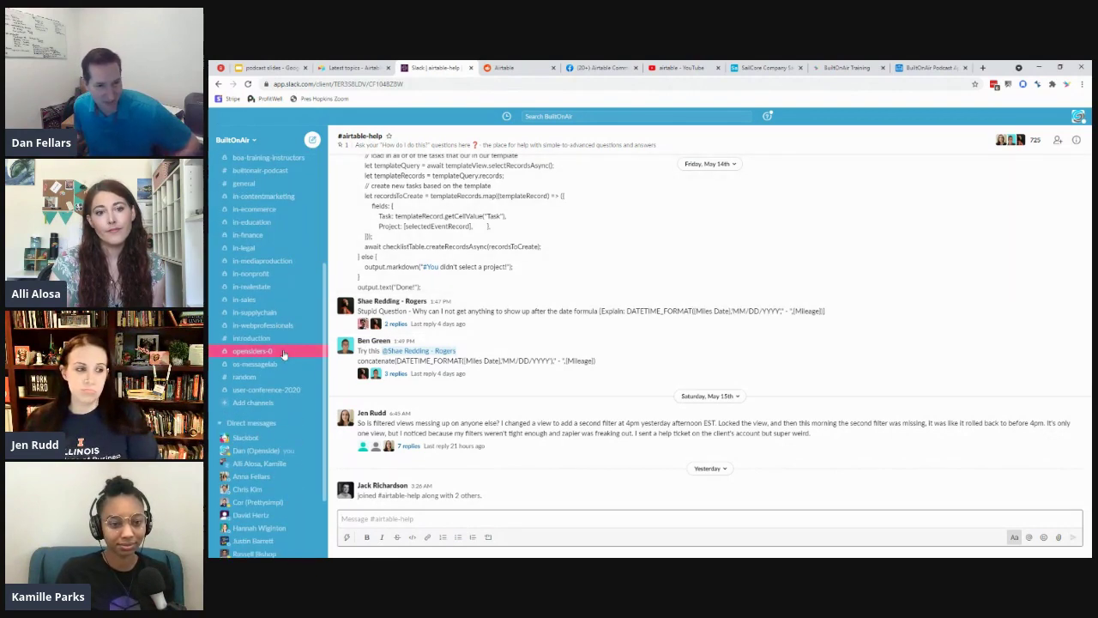
{"action": "scroll", "coordinate": [283, 355], "scroll_direction": "up", "scroll_amount": 1}
{"action": "scroll", "coordinate": [210, 223], "scroll_direction": "up", "scroll_amount": 2}
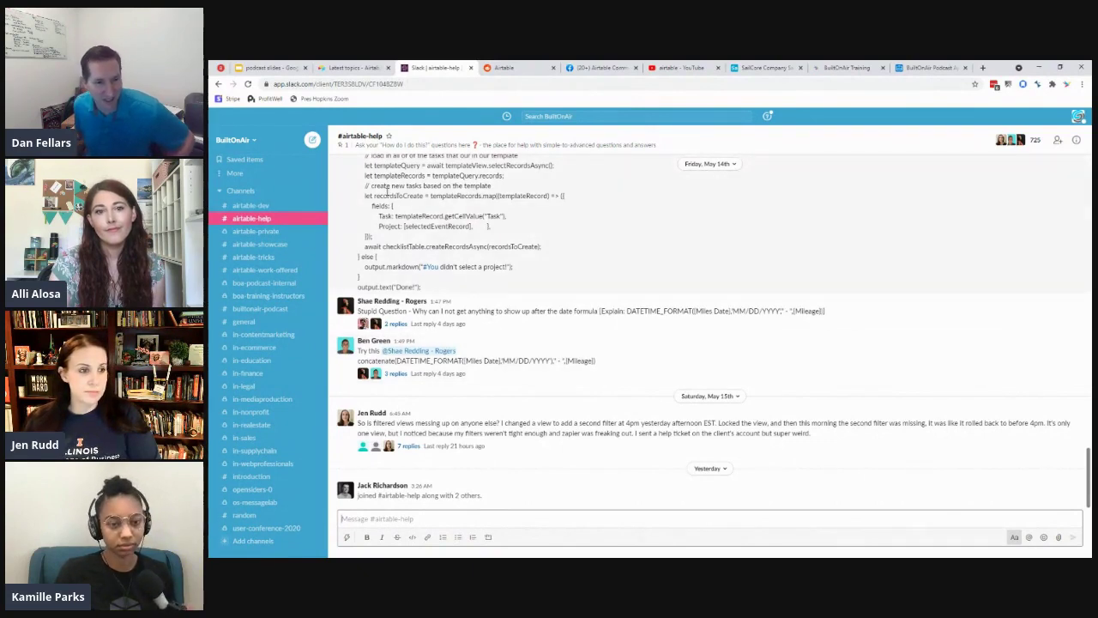
Switch to the r/Airtable community on Reddit and examine the first posts, including "Very Beginner Scripting Help".
{"action": "left_click", "coordinate": [502, 68]}
{"action": "scroll", "coordinate": [420, 311], "scroll_direction": "down", "scroll_amount": 5}
{"action": "scroll", "coordinate": [420, 311], "scroll_direction": "up", "scroll_amount": 15}
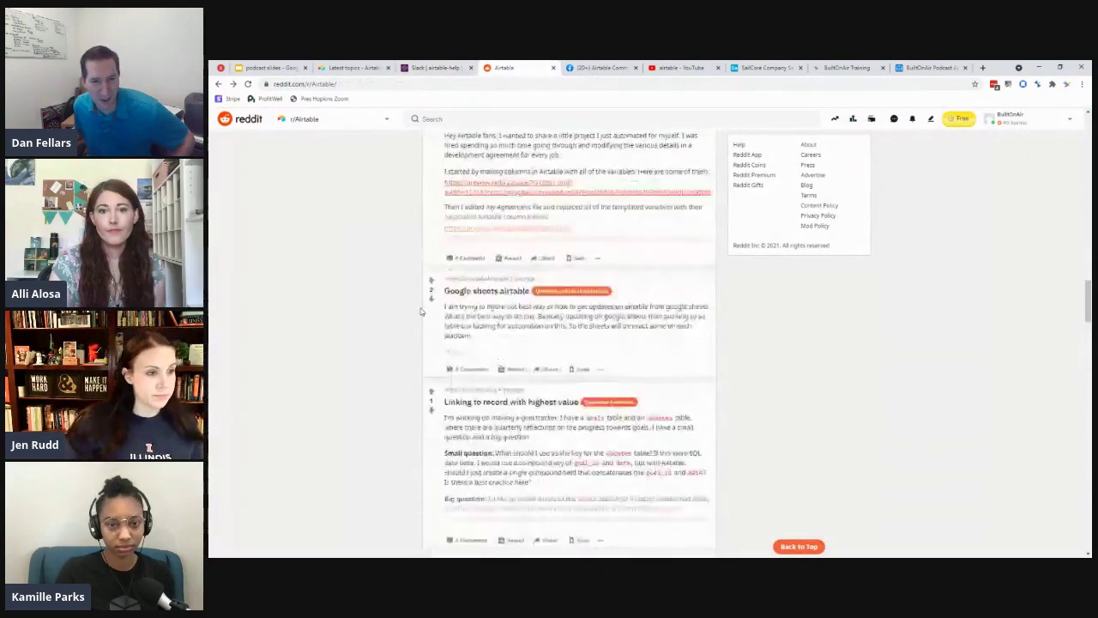
{"action": "scroll", "coordinate": [388, 284], "scroll_direction": "up", "scroll_amount": 8}
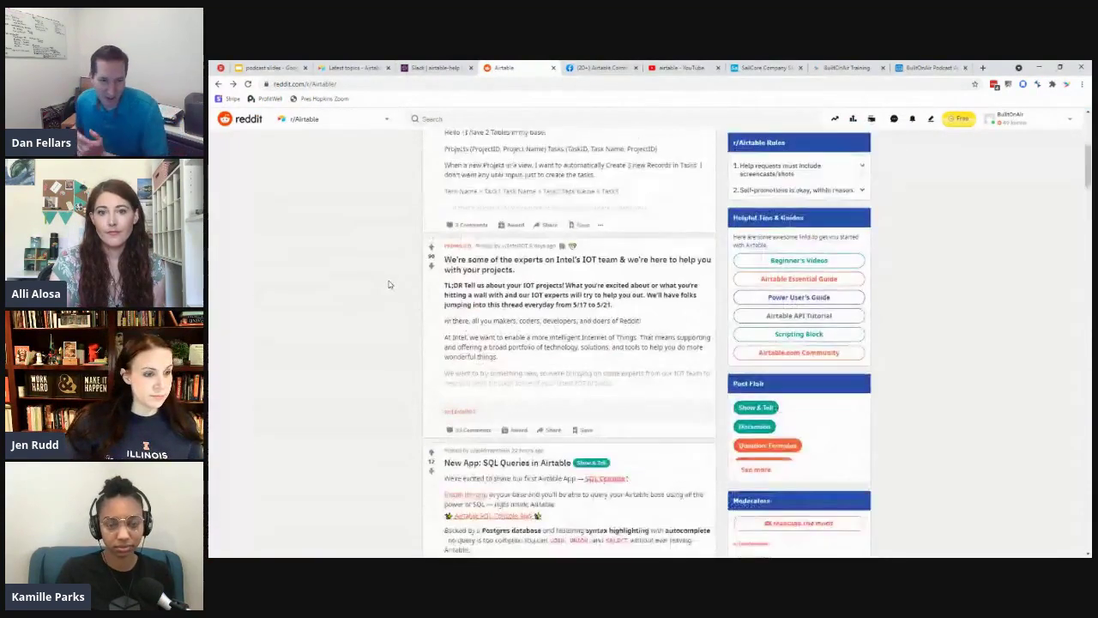
{"action": "scroll", "coordinate": [387, 288], "scroll_direction": "down", "scroll_amount": 4}
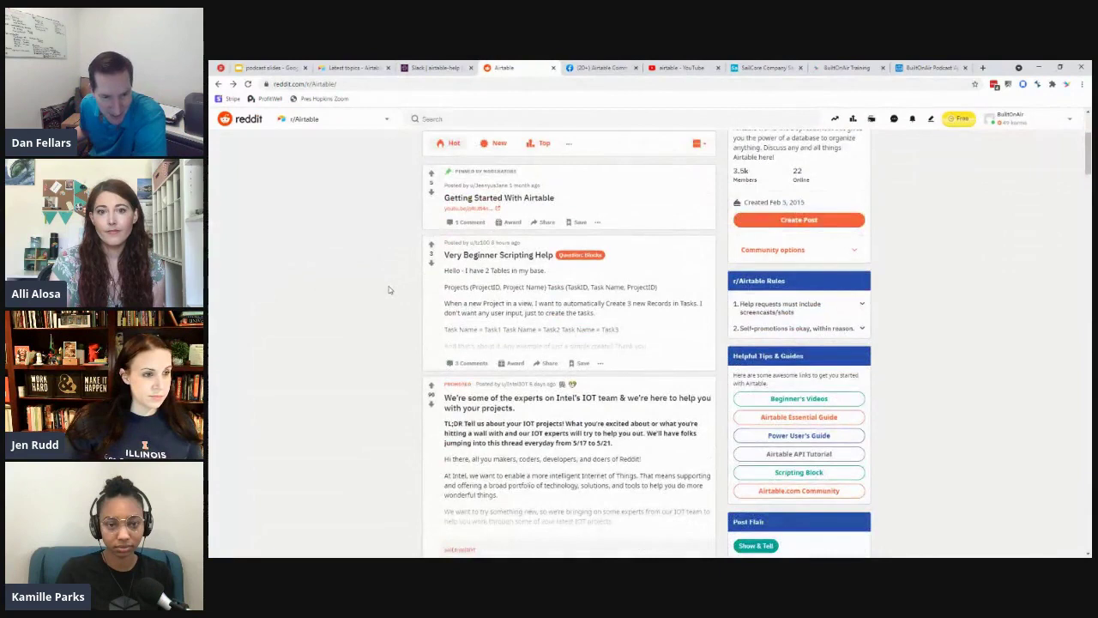
{"action": "scroll", "coordinate": [388, 290], "scroll_direction": "down", "scroll_amount": 3}
{"action": "scroll", "coordinate": [389, 292], "scroll_direction": "up", "scroll_amount": 3}
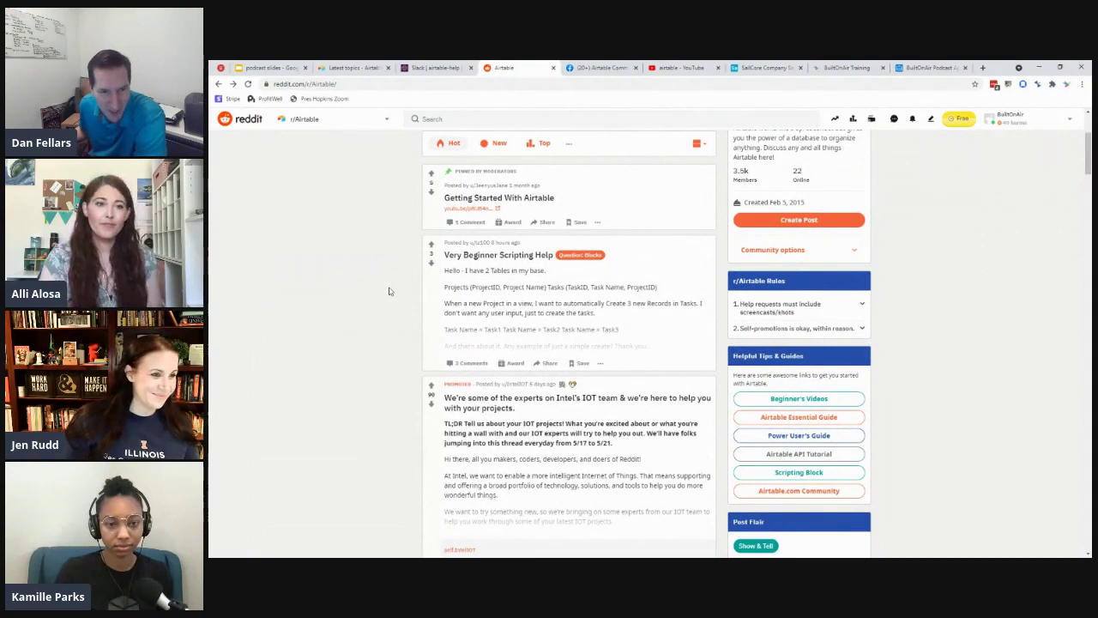
Read the r/Airtable posts from "New App: SQL Queries in Airtable" to "Batch copy a field to another field in same table".
{"action": "scroll", "coordinate": [389, 291], "scroll_direction": "down", "scroll_amount": 10}
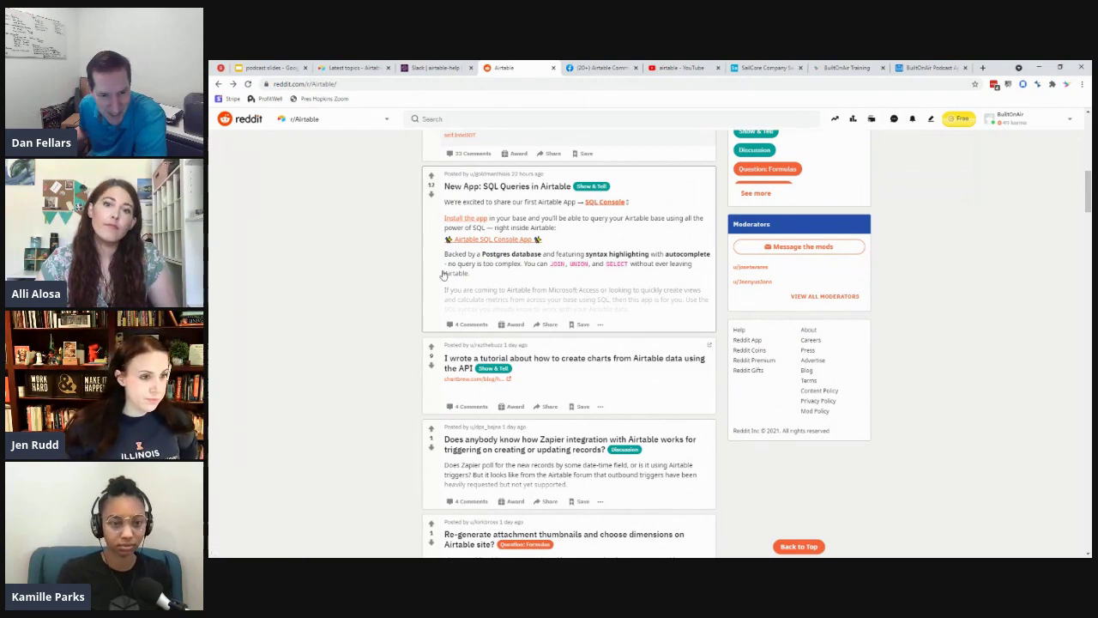
{"action": "scroll", "coordinate": [429, 280], "scroll_direction": "down", "scroll_amount": 1}
{"action": "scroll", "coordinate": [404, 278], "scroll_direction": "down", "scroll_amount": 3}
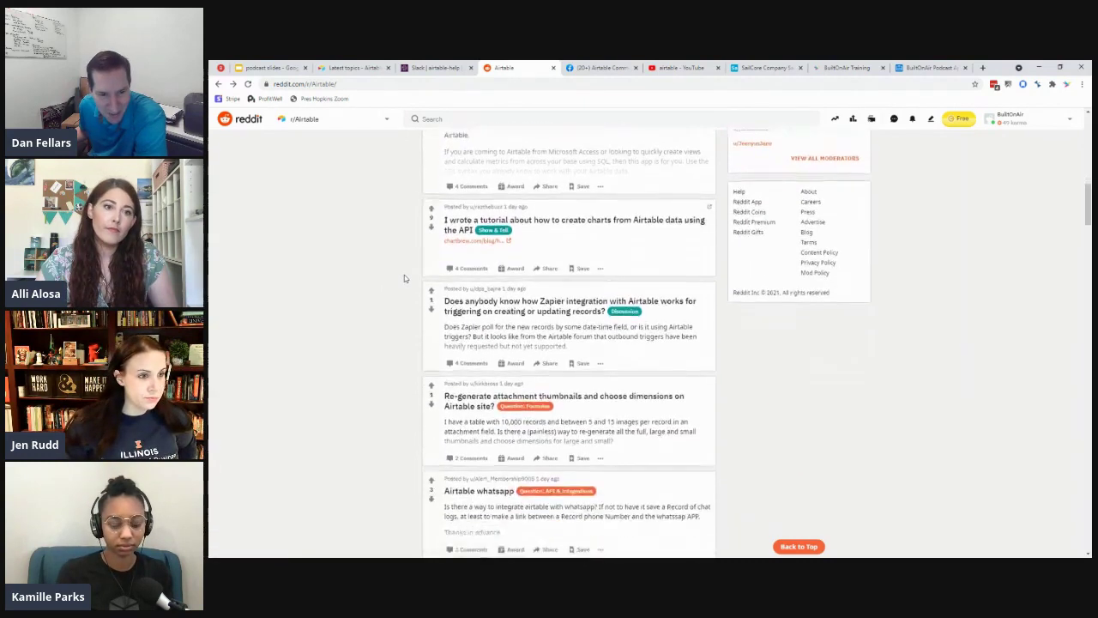
{"action": "scroll", "coordinate": [404, 278], "scroll_direction": "down", "scroll_amount": 1}
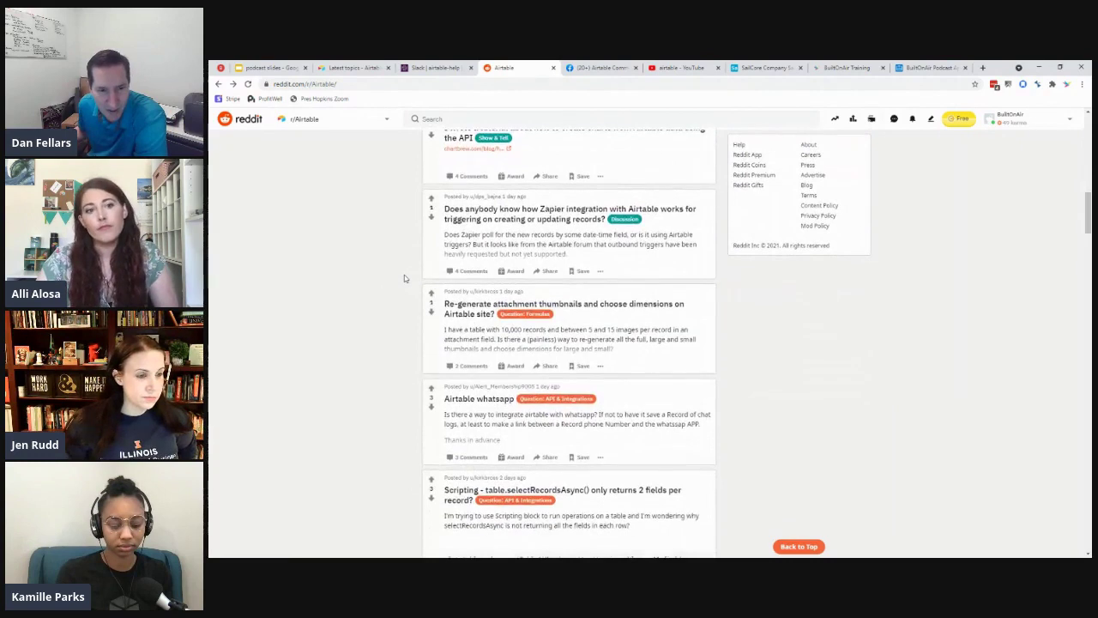
{"action": "scroll", "coordinate": [404, 278], "scroll_direction": "down", "scroll_amount": 1}
{"action": "scroll", "coordinate": [404, 278], "scroll_direction": "down", "scroll_amount": 4}
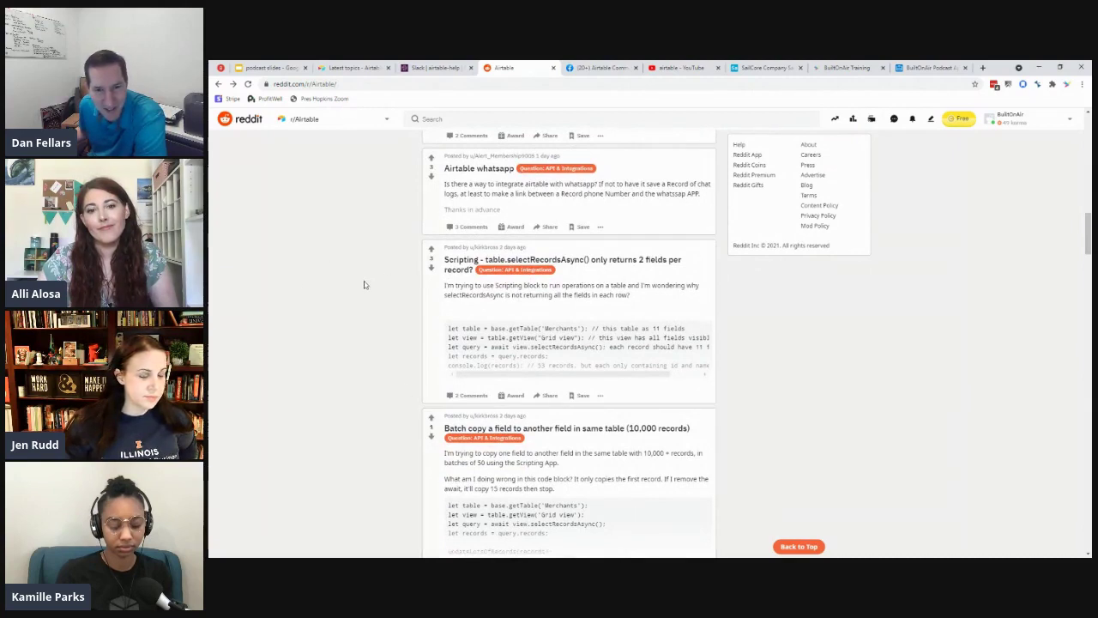
{"action": "scroll", "coordinate": [363, 284], "scroll_direction": "down", "scroll_amount": 1}
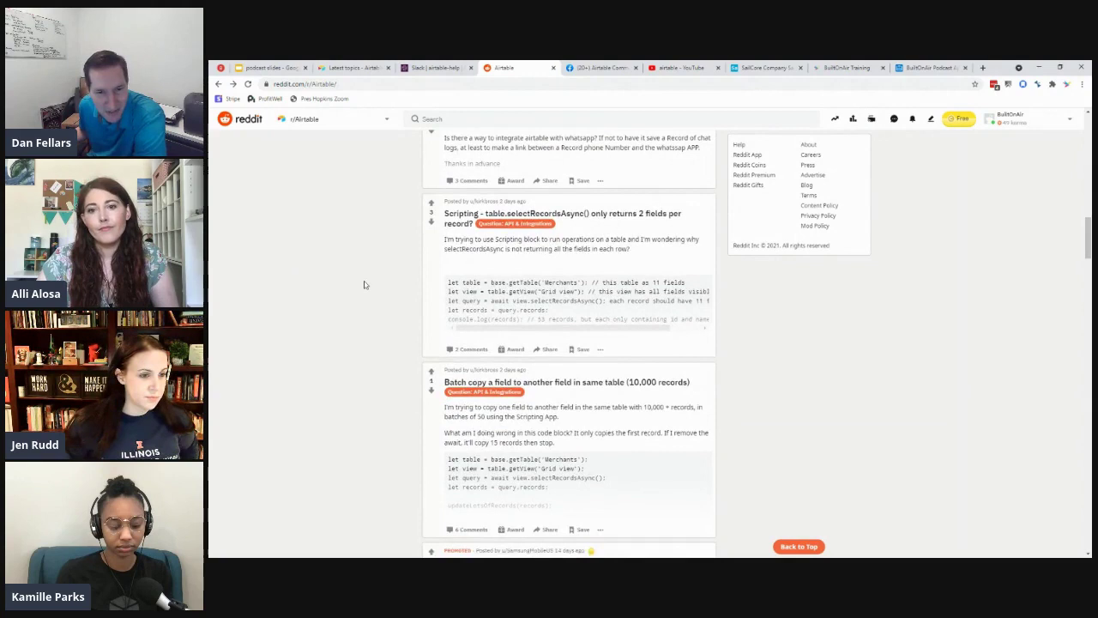
{"action": "scroll", "coordinate": [363, 284], "scroll_direction": "up", "scroll_amount": 2}
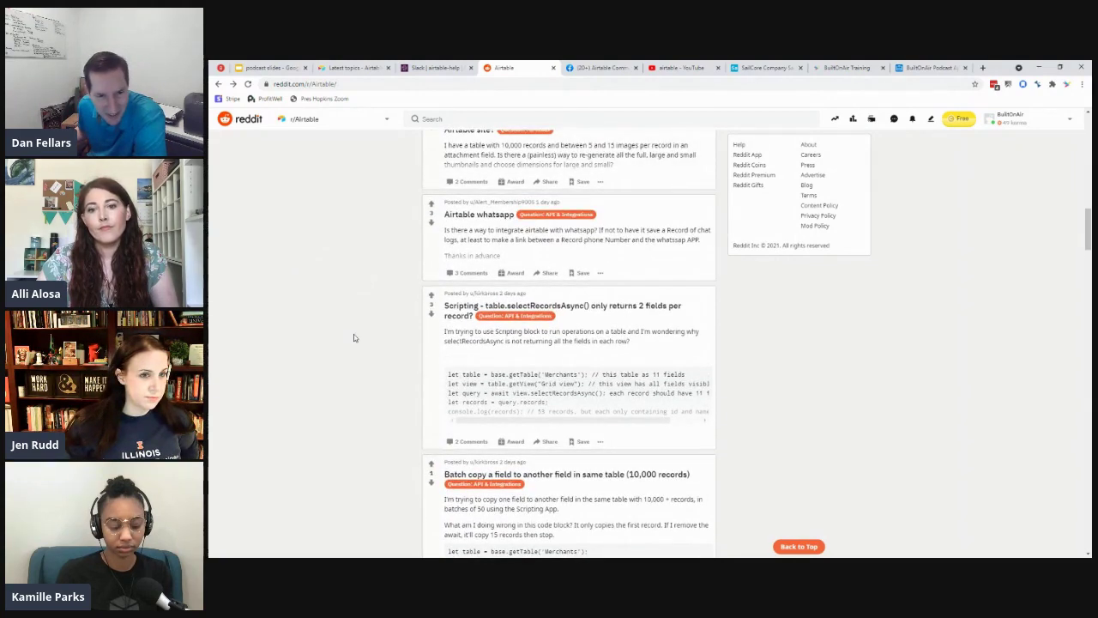
{"action": "scroll", "coordinate": [353, 337], "scroll_direction": "down", "scroll_amount": 2}
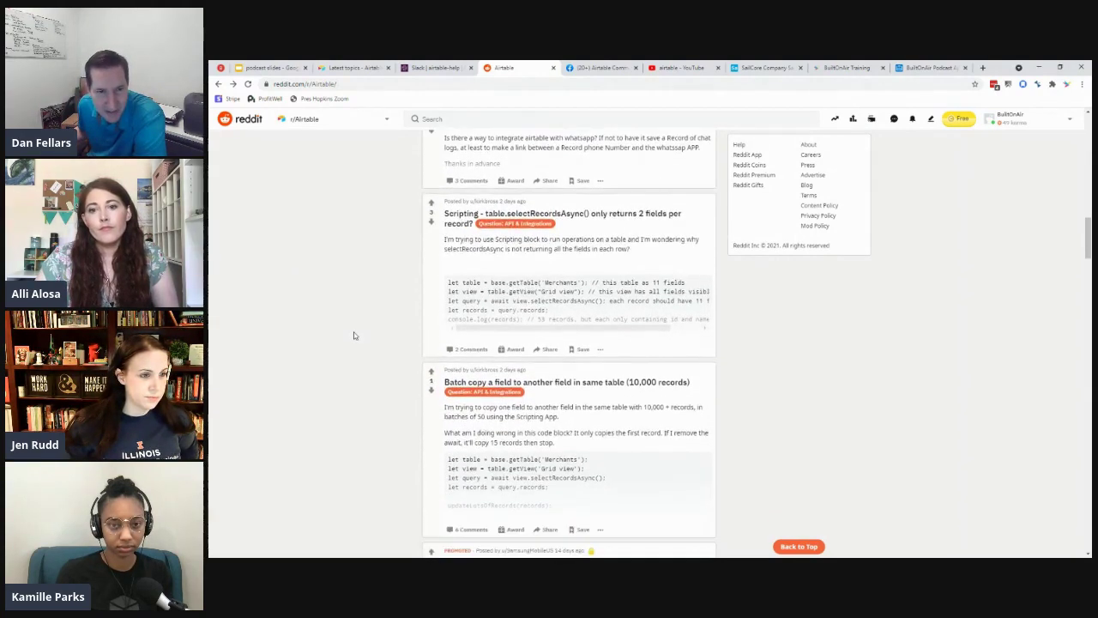
{"action": "scroll", "coordinate": [353, 335], "scroll_direction": "down", "scroll_amount": 4}
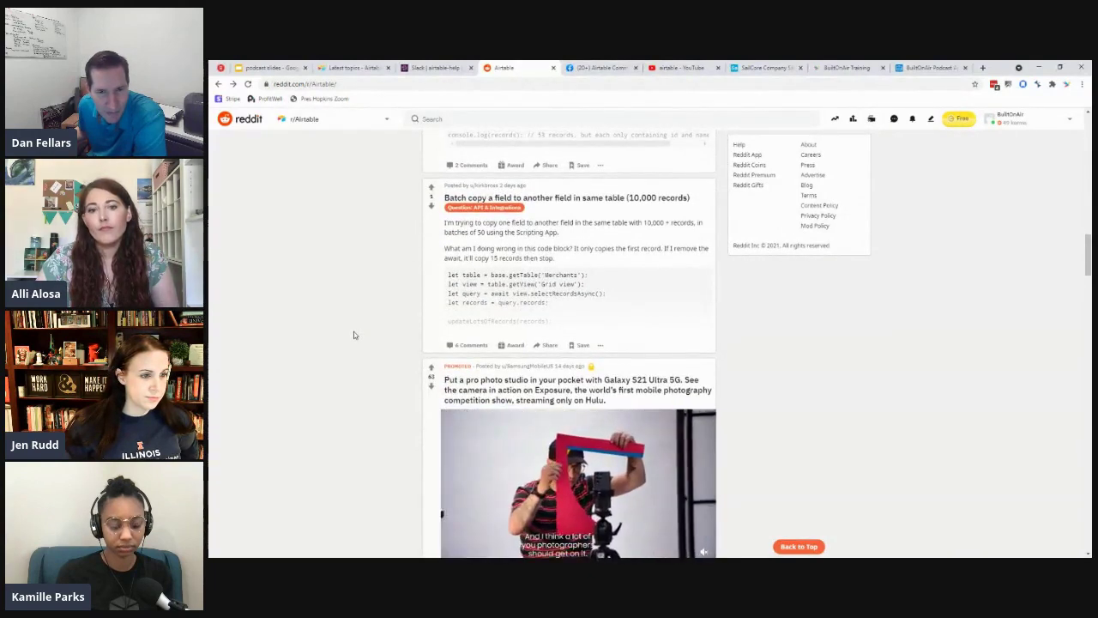
Read the r/Airtable posts from "Fill Word Document Template with Column Values on Button Press" to "No insert for Lookup field in automation. Why?".
{"action": "scroll", "coordinate": [353, 335], "scroll_direction": "down", "scroll_amount": 12}
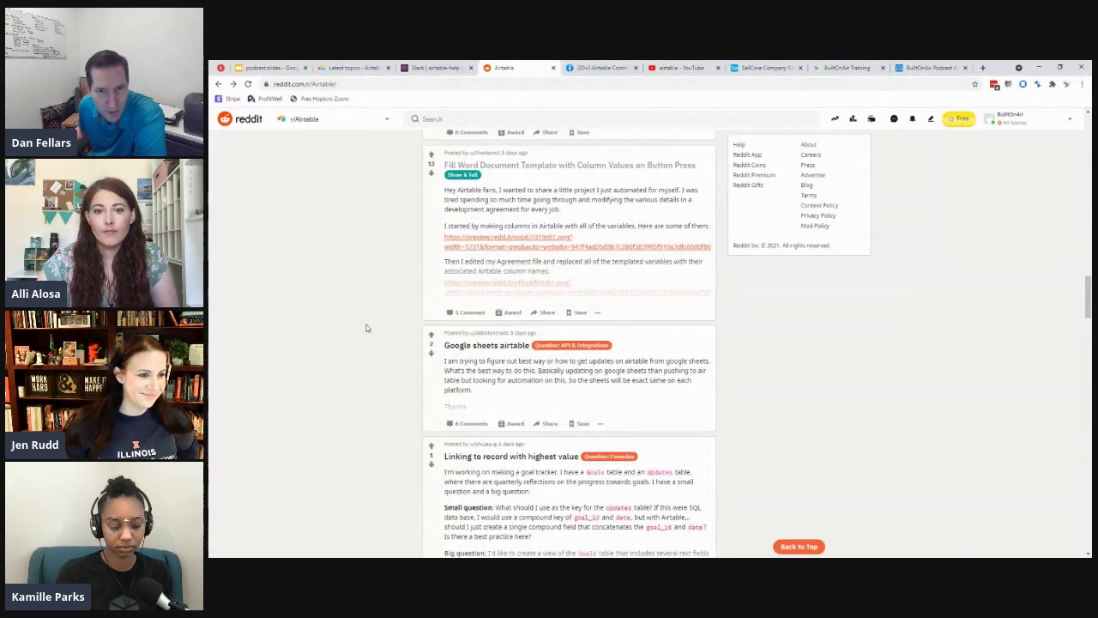
{"action": "scroll", "coordinate": [371, 319], "scroll_direction": "down", "scroll_amount": 2}
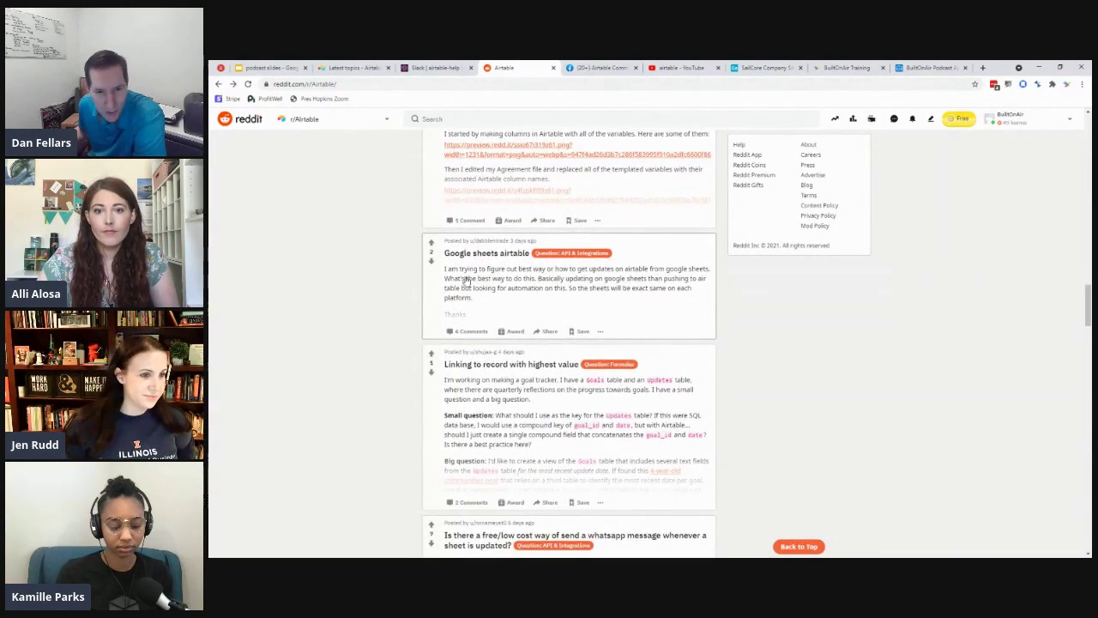
{"action": "scroll", "coordinate": [367, 322], "scroll_direction": "down", "scroll_amount": 1}
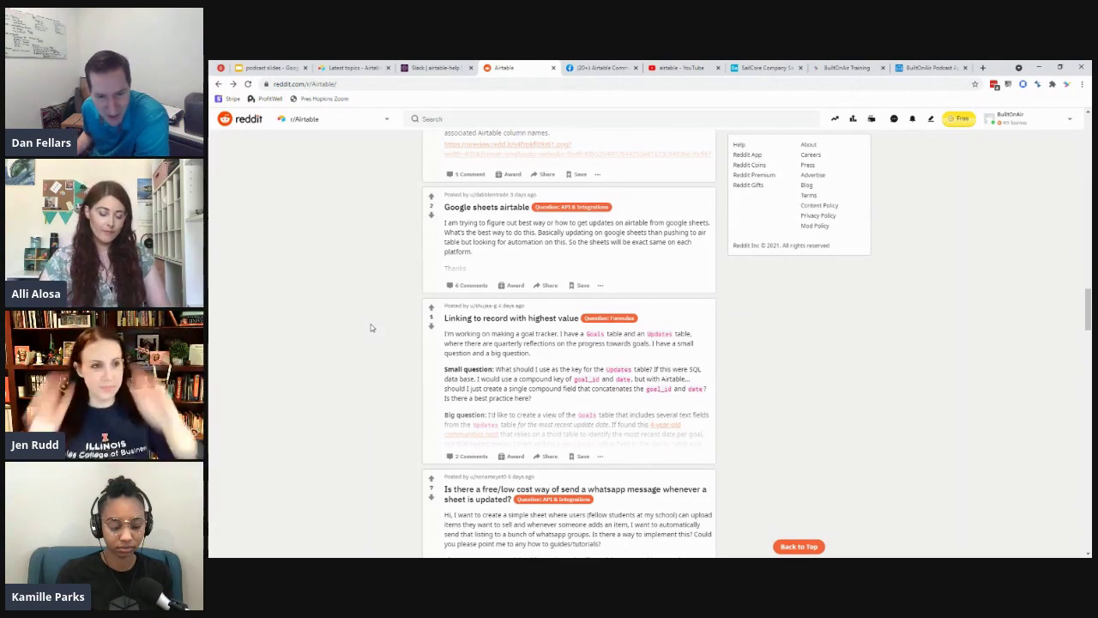
{"action": "scroll", "coordinate": [369, 326], "scroll_direction": "down", "scroll_amount": 2}
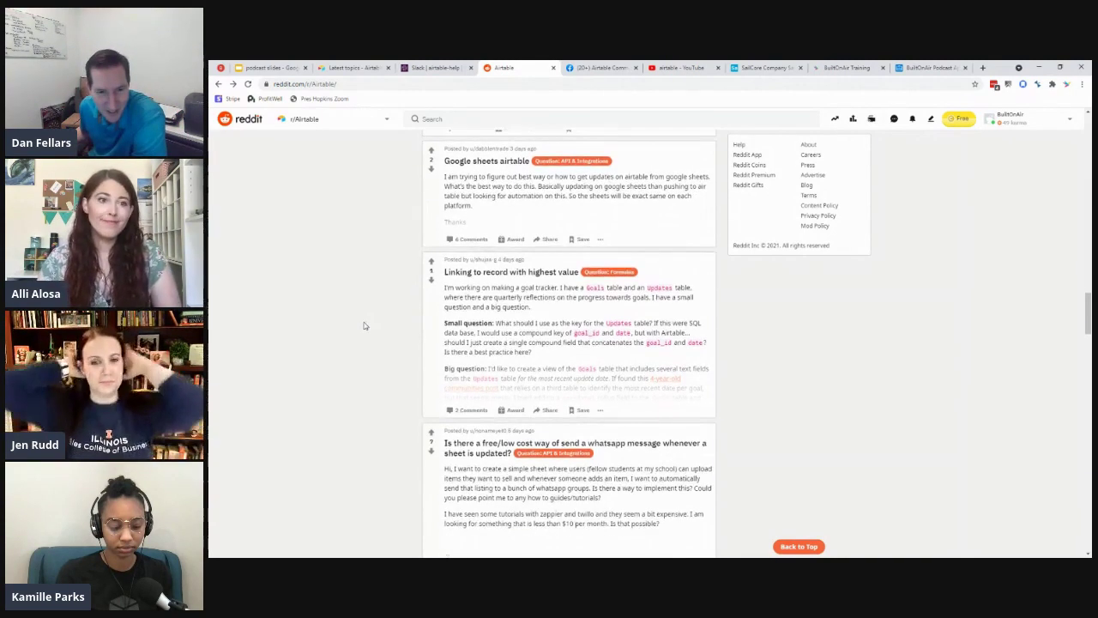
{"action": "scroll", "coordinate": [363, 326], "scroll_direction": "down", "scroll_amount": 1}
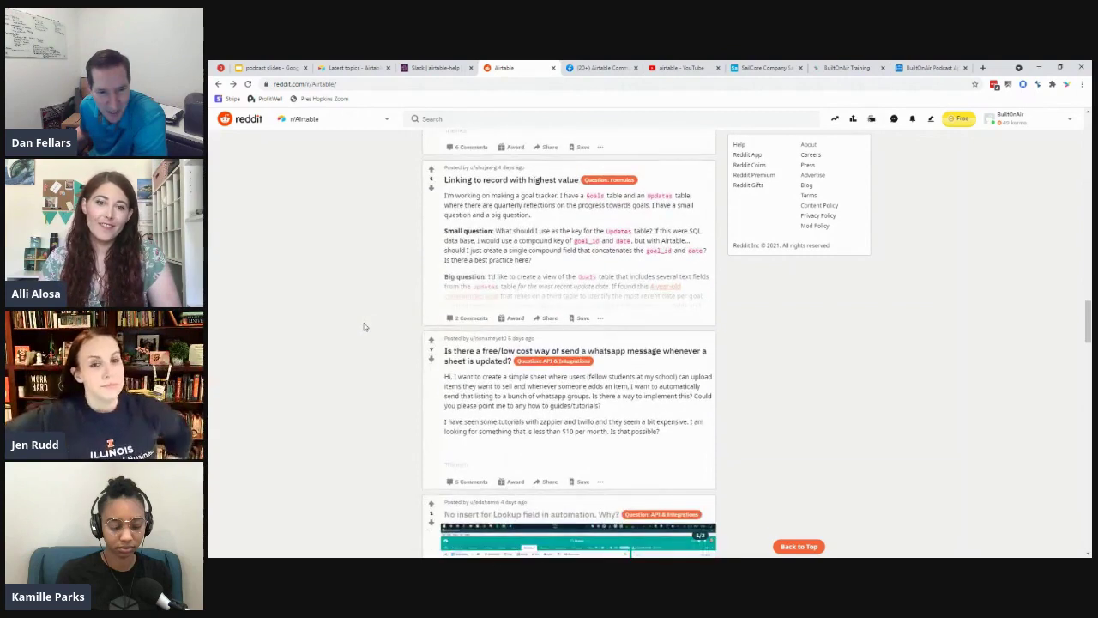
{"action": "scroll", "coordinate": [363, 326], "scroll_direction": "down", "scroll_amount": 1}
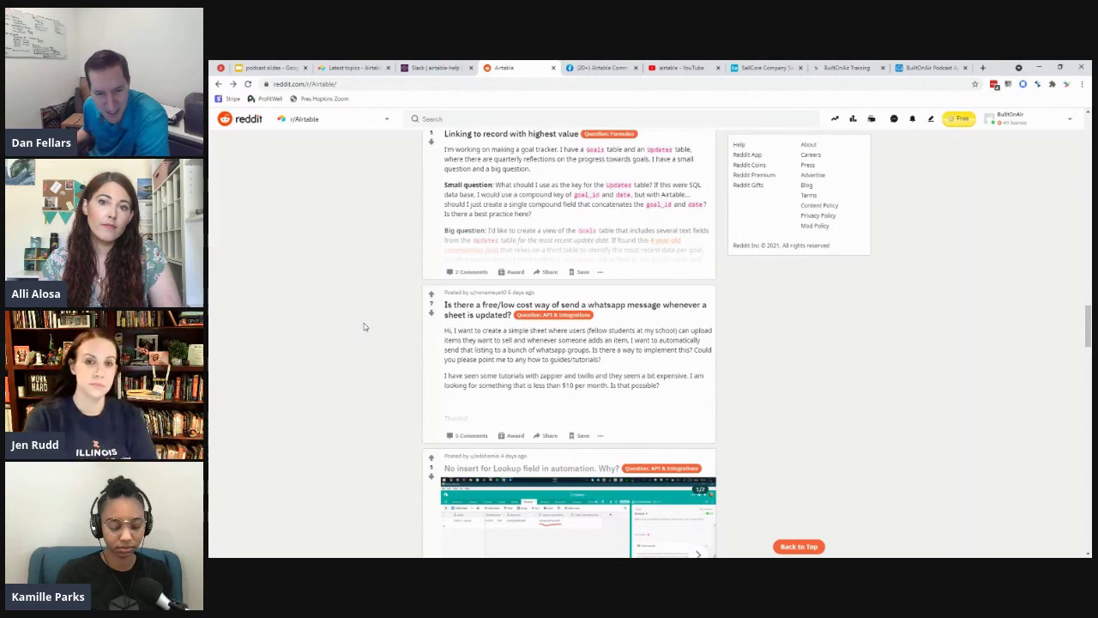
{"action": "scroll", "coordinate": [365, 324], "scroll_direction": "down", "scroll_amount": 3}
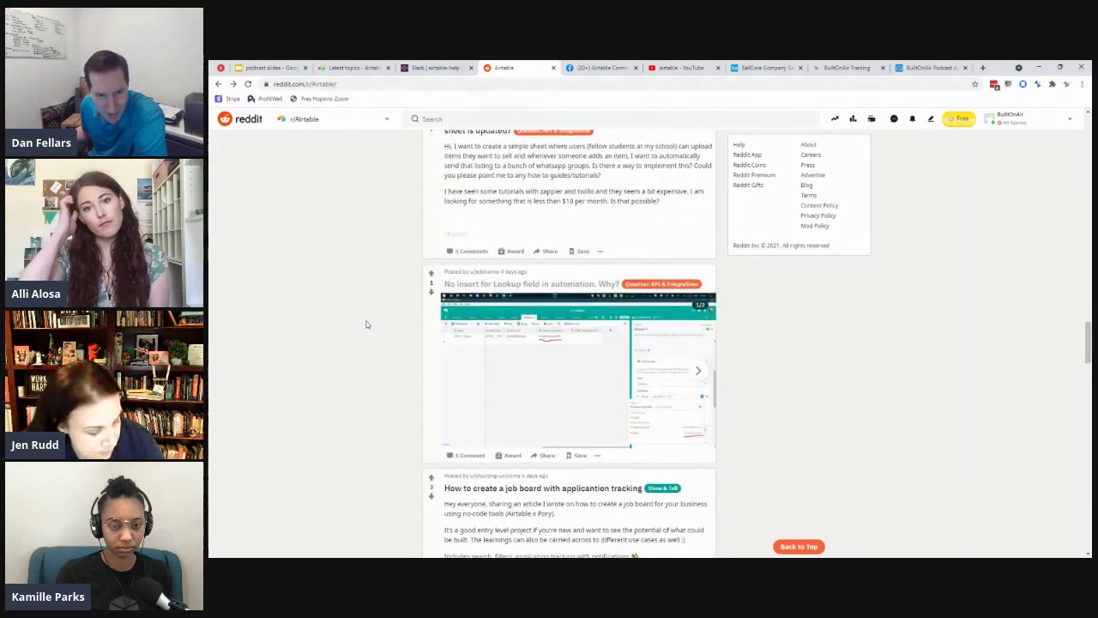
{"action": "scroll", "coordinate": [361, 319], "scroll_direction": "down", "scroll_amount": 1}
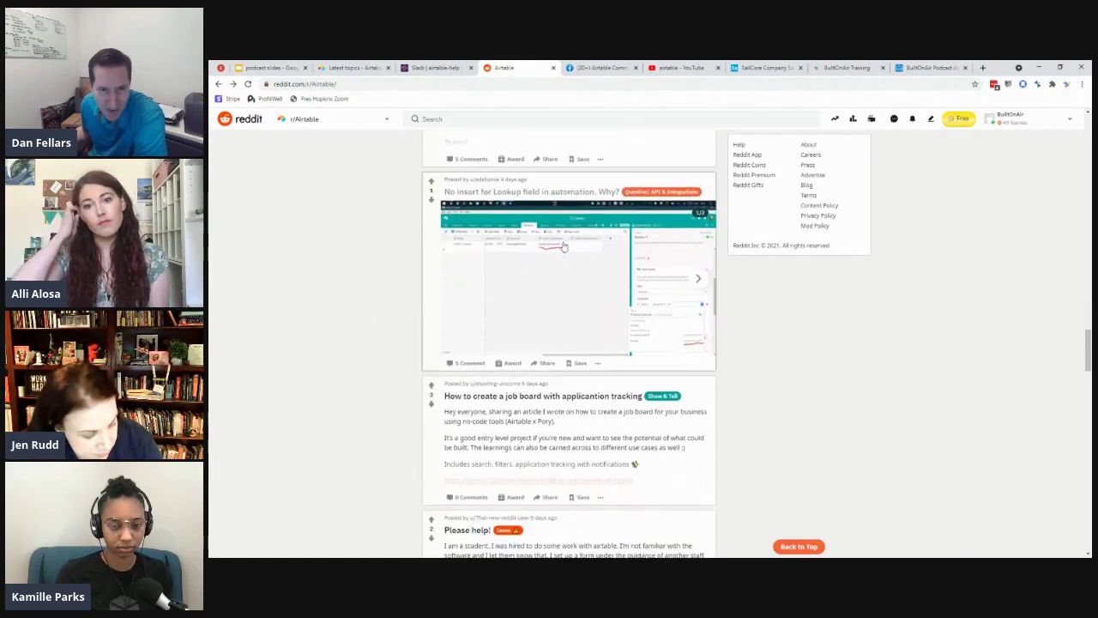
Open the "No insert for Lookup field in automation. Why?" post, read its screenshot and comment, and return to the r/Airtable feed.
{"action": "left_click", "coordinate": [572, 200]}
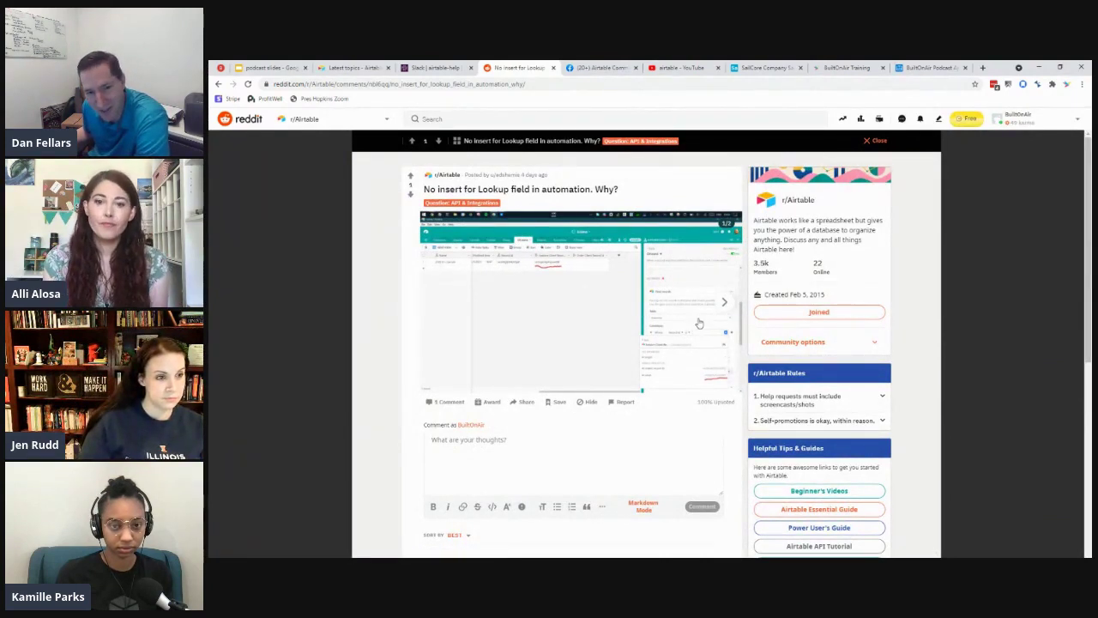
{"action": "scroll", "coordinate": [697, 330], "scroll_direction": "down", "scroll_amount": 1}
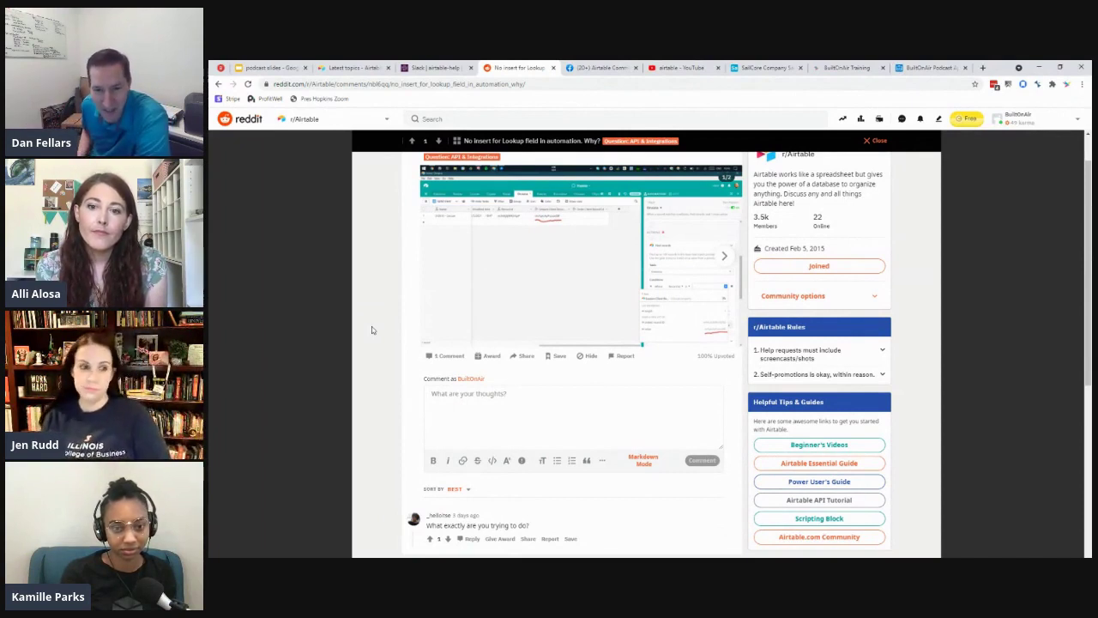
{"action": "scroll", "coordinate": [371, 326], "scroll_direction": "down", "scroll_amount": 3}
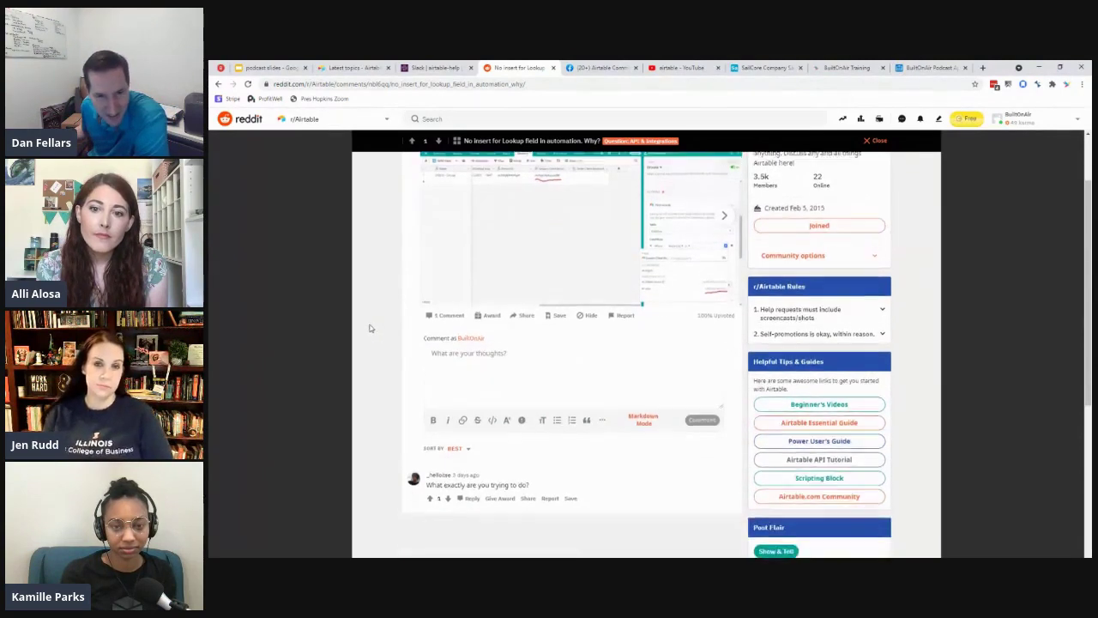
{"action": "scroll", "coordinate": [620, 379], "scroll_direction": "up", "scroll_amount": 4}
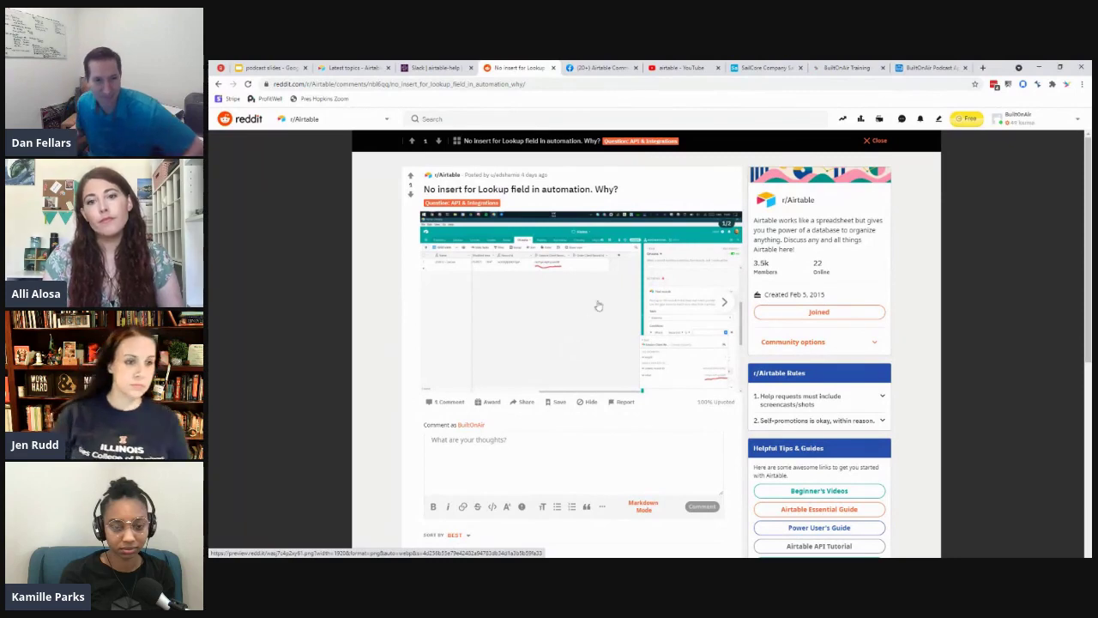
{"action": "left_click", "coordinate": [218, 84]}
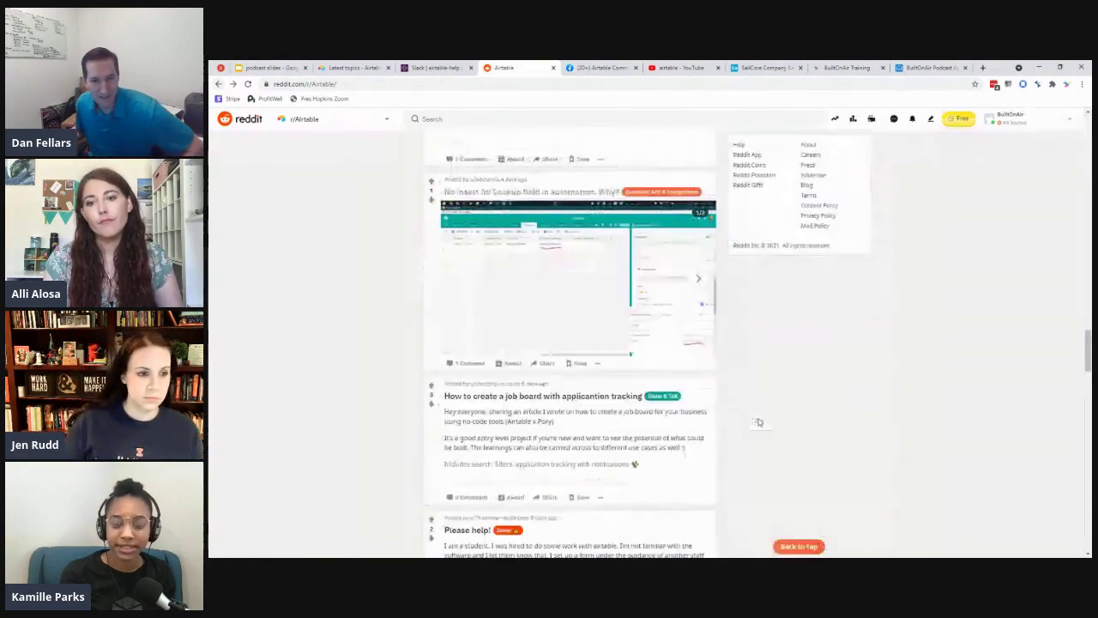
{"action": "scroll", "coordinate": [480, 315], "scroll_direction": "down", "scroll_amount": 1}
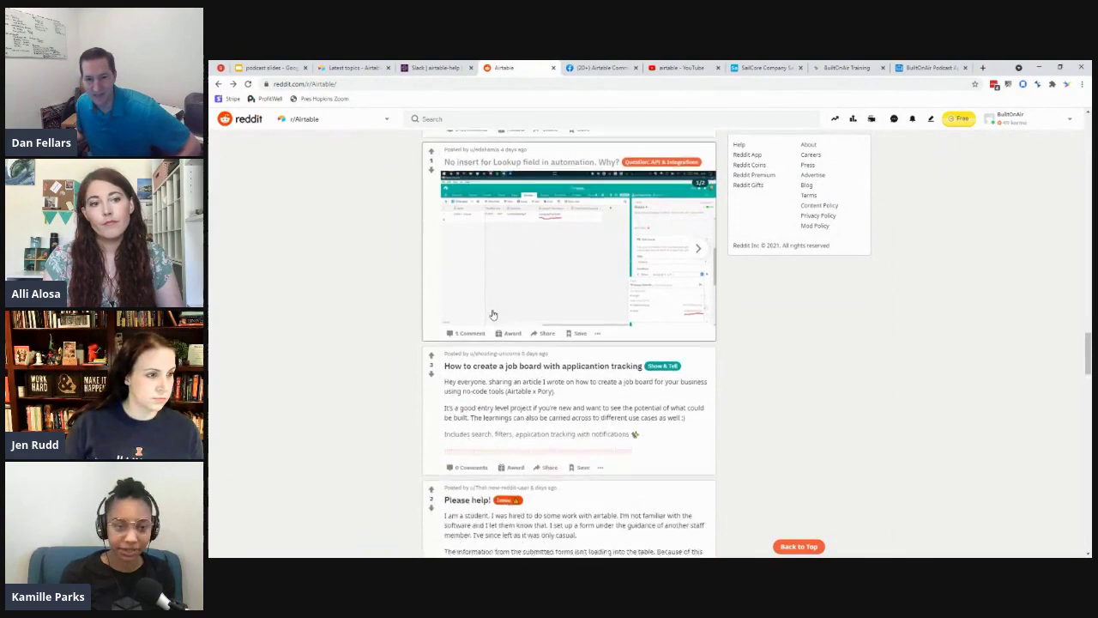
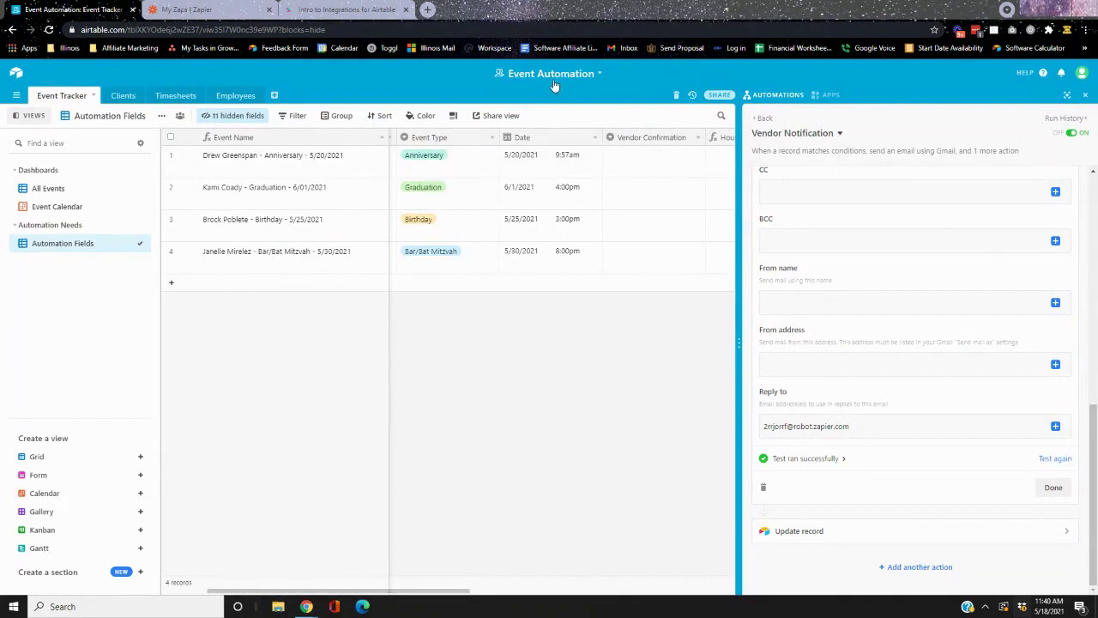
Open the Event Name field's formula, examine its DATETIME_FORMAT and SET_TIMEZONE parts, and save the field.
{"action": "left_click", "coordinate": [380, 142]}
{"action": "left_click", "coordinate": [346, 156]}
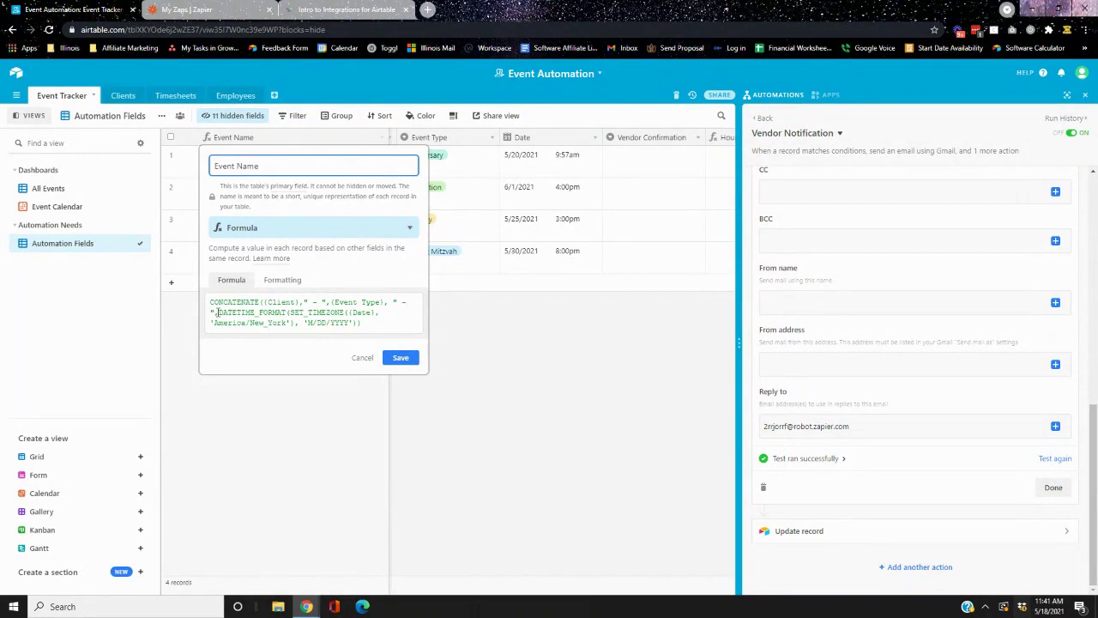
{"action": "left_click", "coordinate": [289, 312]}
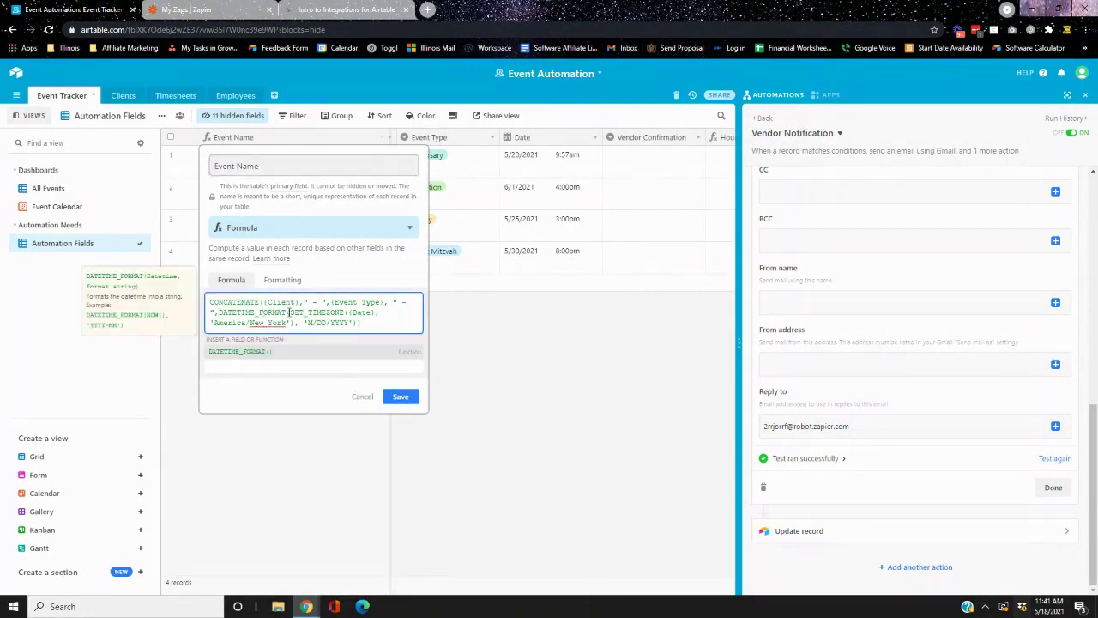
{"action": "type", "text": "("}
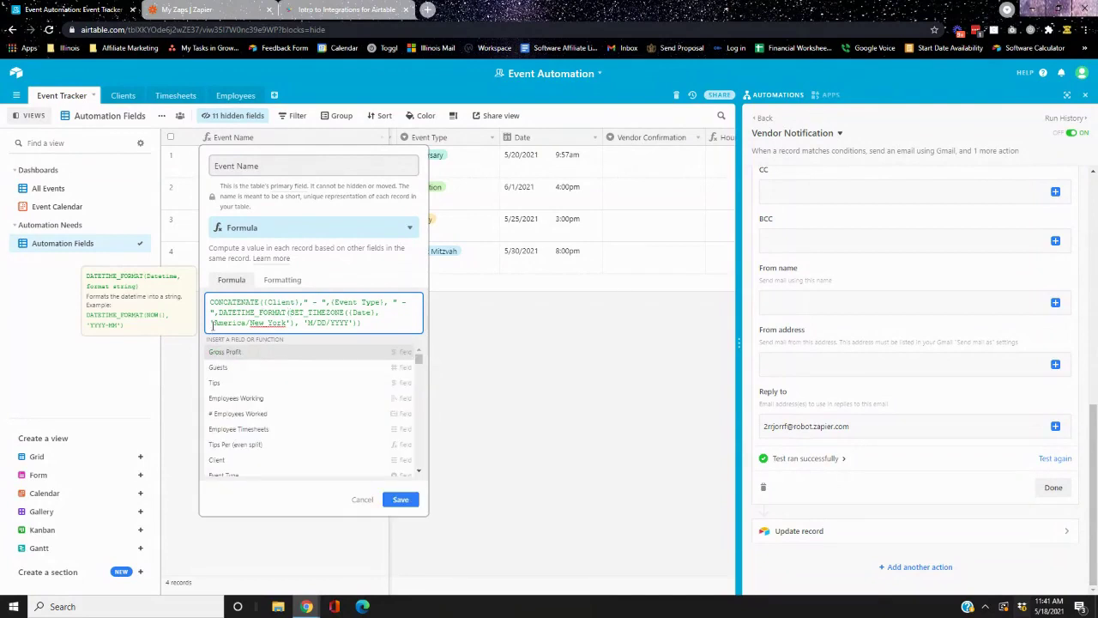
{"action": "left_click", "coordinate": [396, 504]}
{"action": "left_click", "coordinate": [398, 501]}
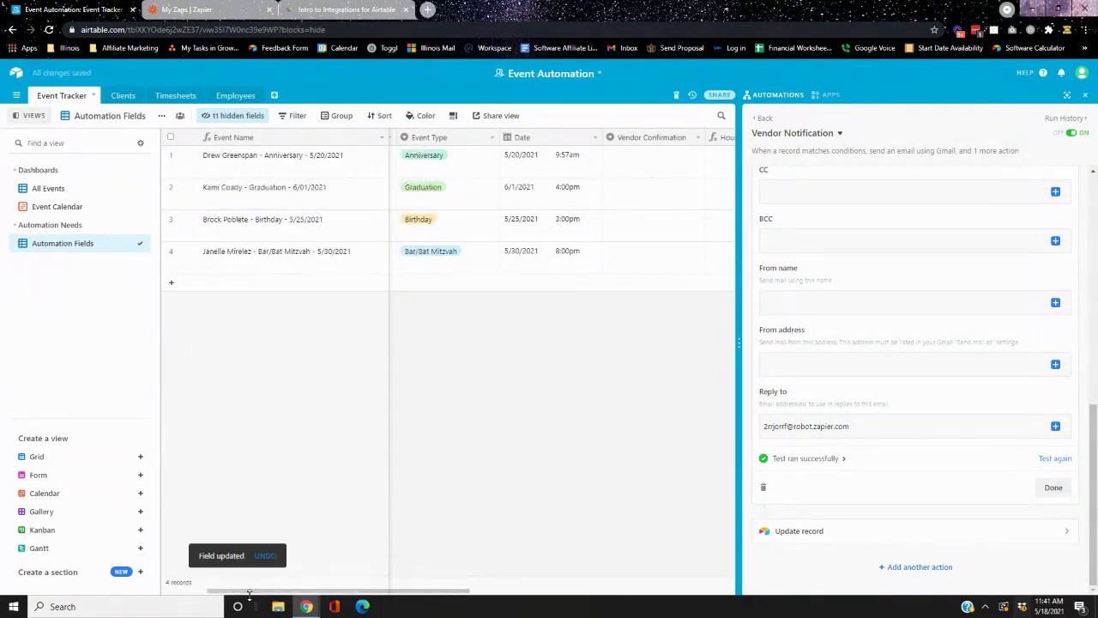
Enter 930am as the time in the Date field of the Anniversary event, the first record.
{"action": "double_click", "coordinate": [569, 155]}
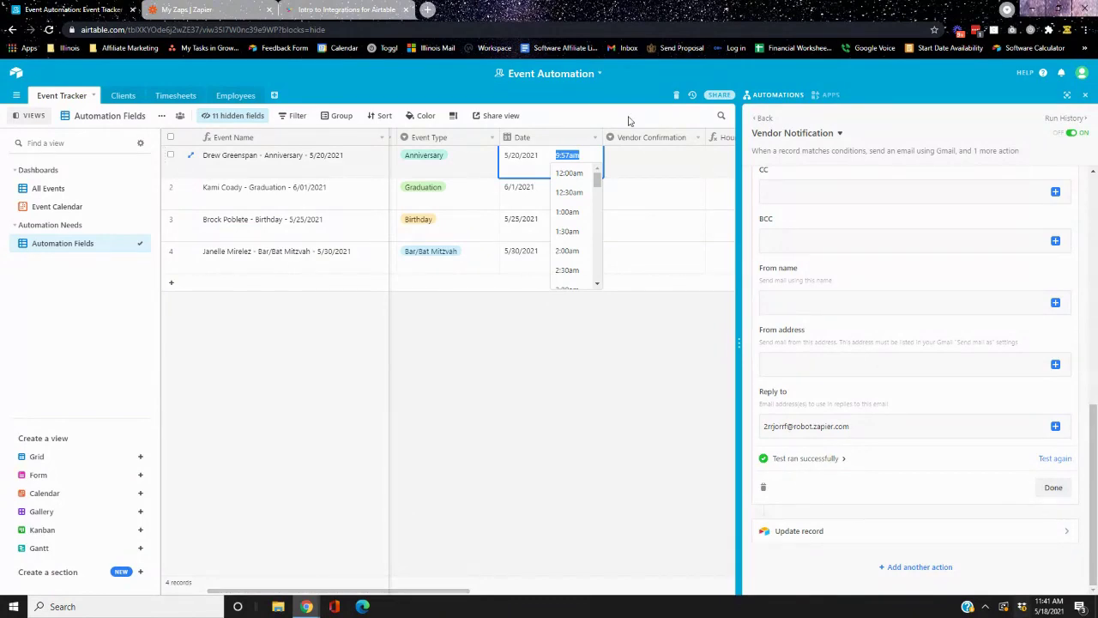
{"action": "type", "text": "930am"}
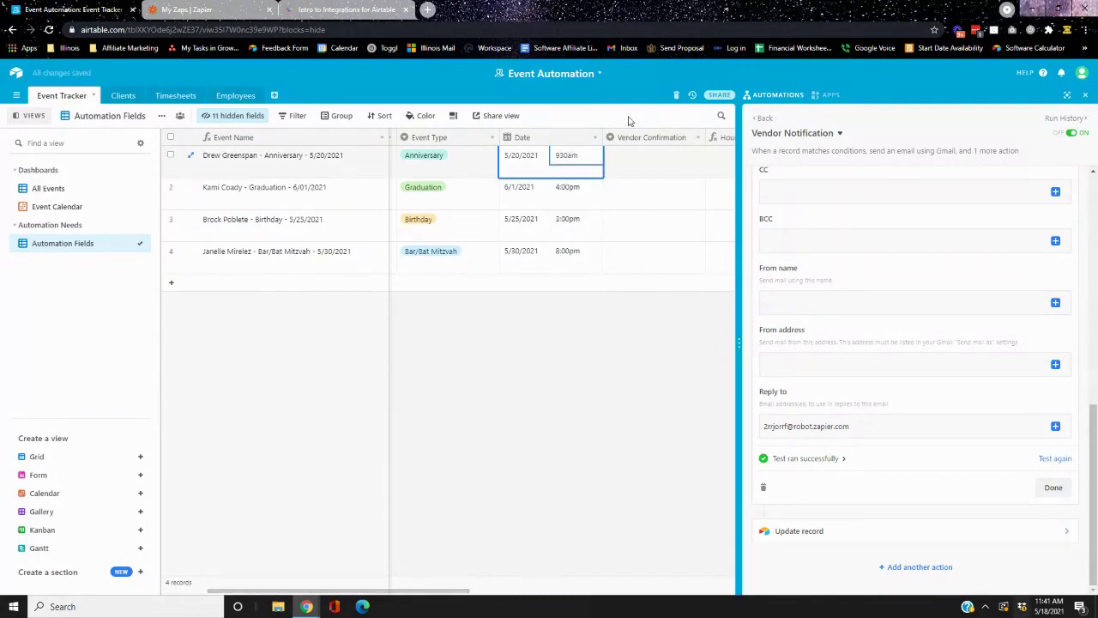
{"action": "key", "text": "Return"}
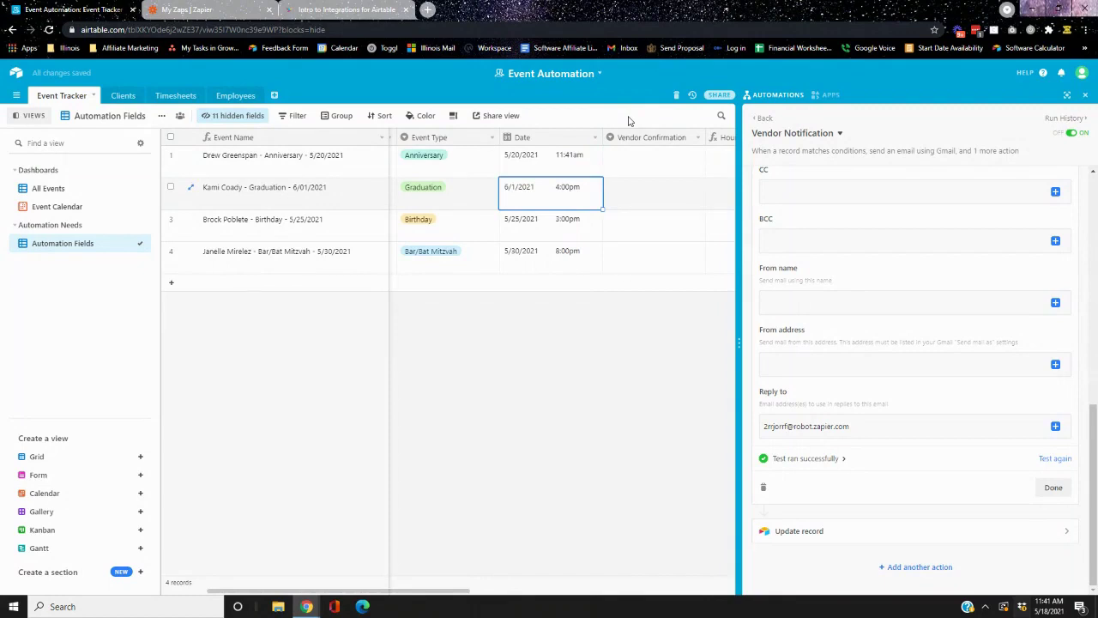
{"action": "left_click", "coordinate": [573, 153]}
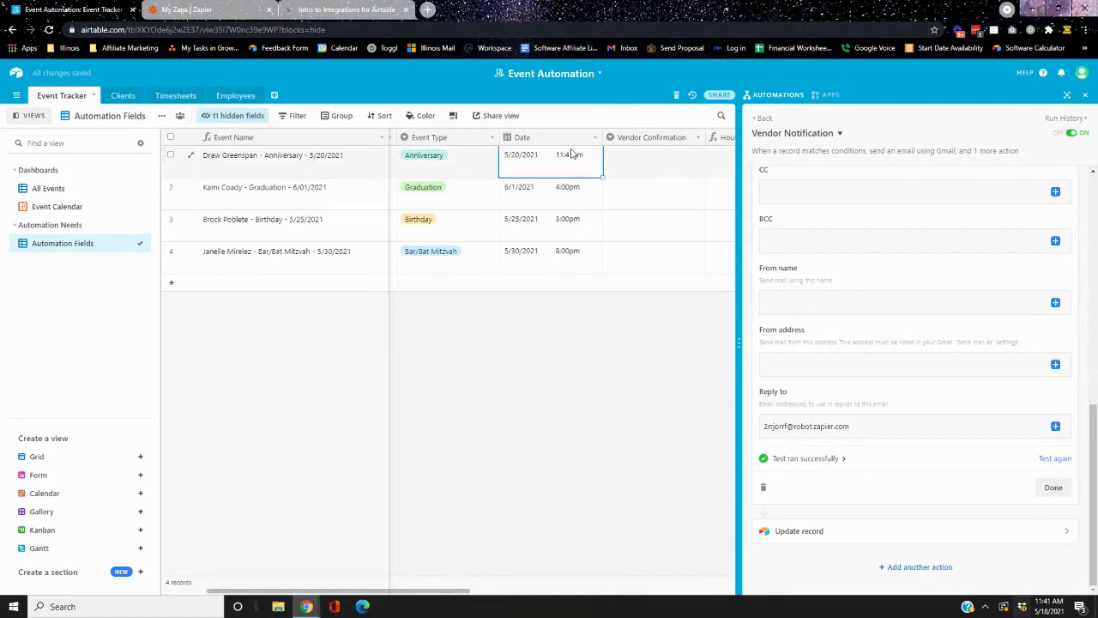
{"action": "left_click", "coordinate": [572, 153]}
{"action": "left_click", "coordinate": [572, 154]}
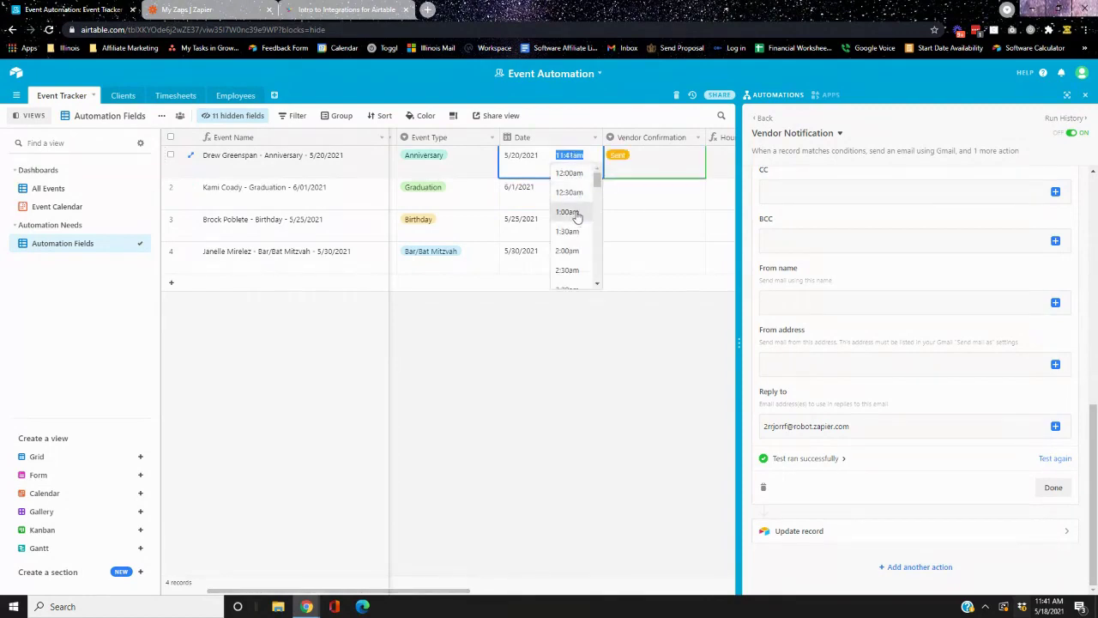
{"action": "scroll", "coordinate": [578, 217], "scroll_direction": "down", "scroll_amount": 5}
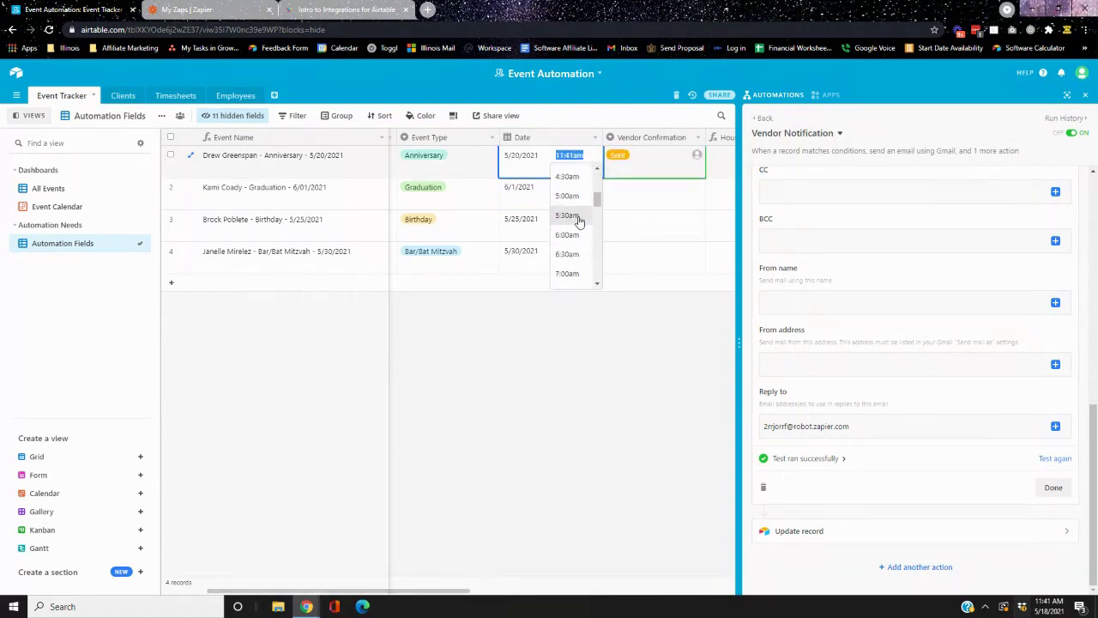
{"action": "left_click", "coordinate": [592, 392]}
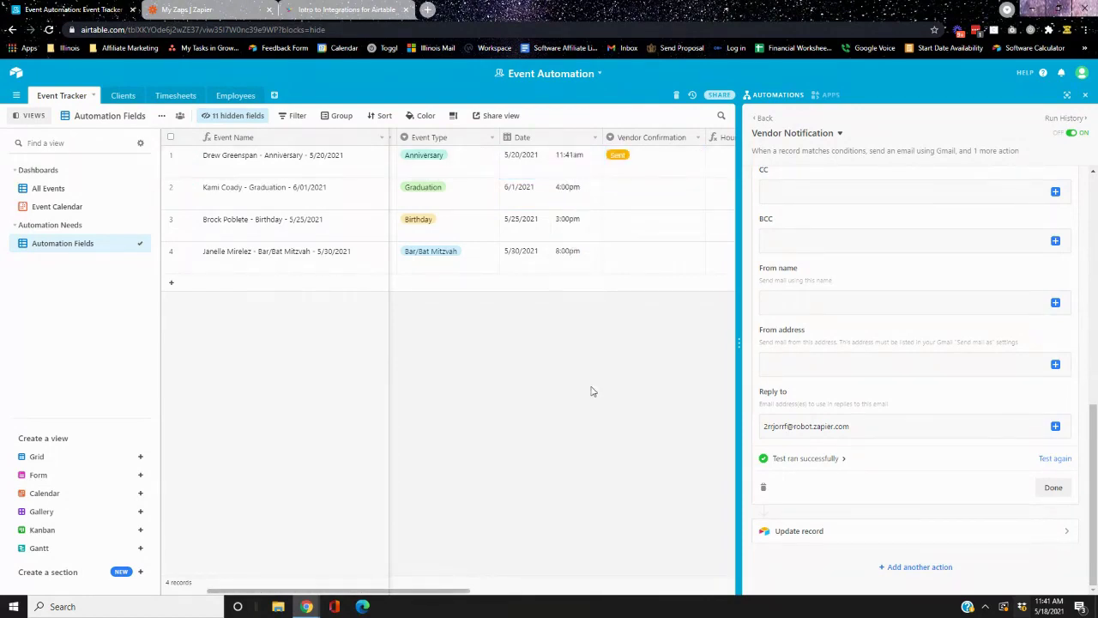
Return to the automations list and reopen the Vendor Notification automation to show its trigger and actions.
{"action": "left_click", "coordinate": [763, 117]}
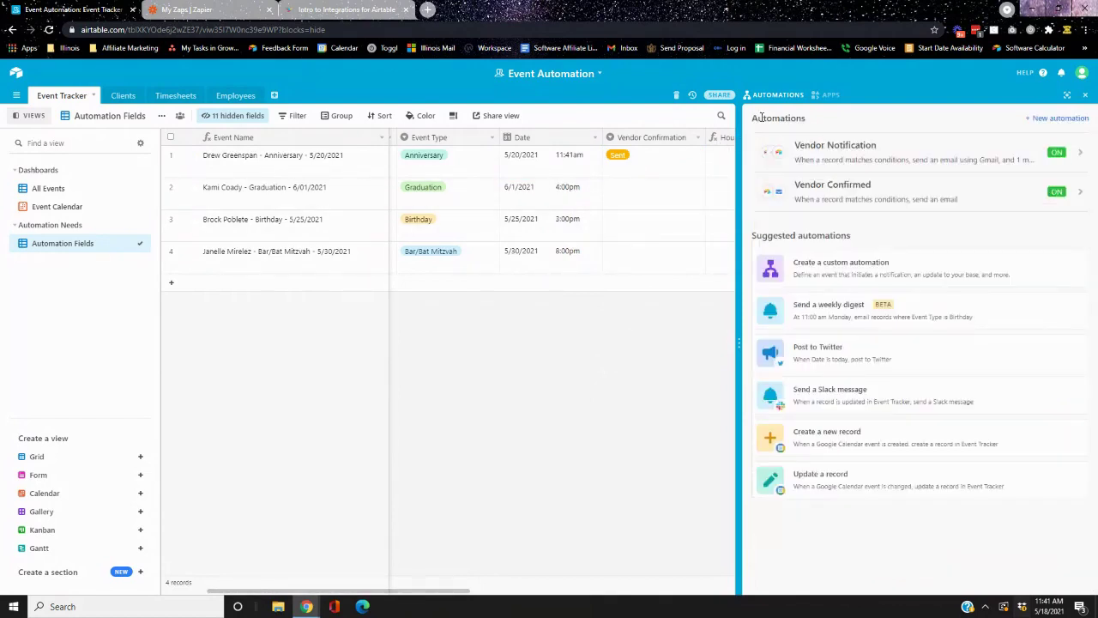
{"action": "left_click", "coordinate": [895, 151]}
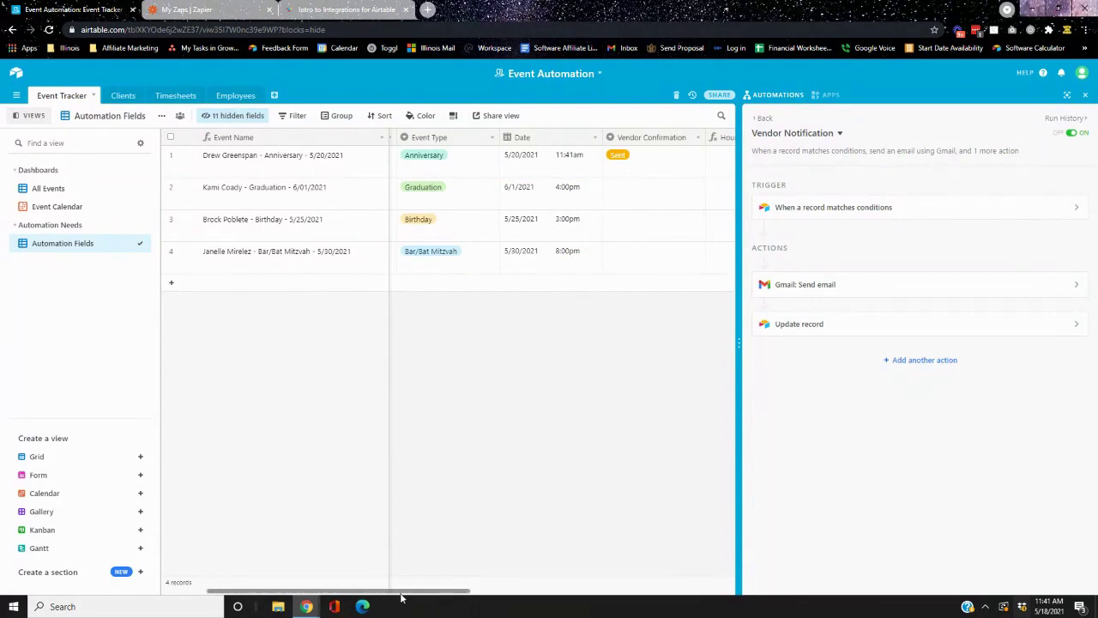
Examine the DATETIME_DIFF formula of the Hours to Event field and save the field.
{"action": "scroll", "coordinate": [403, 592], "scroll_direction": "right", "scroll_amount": 2}
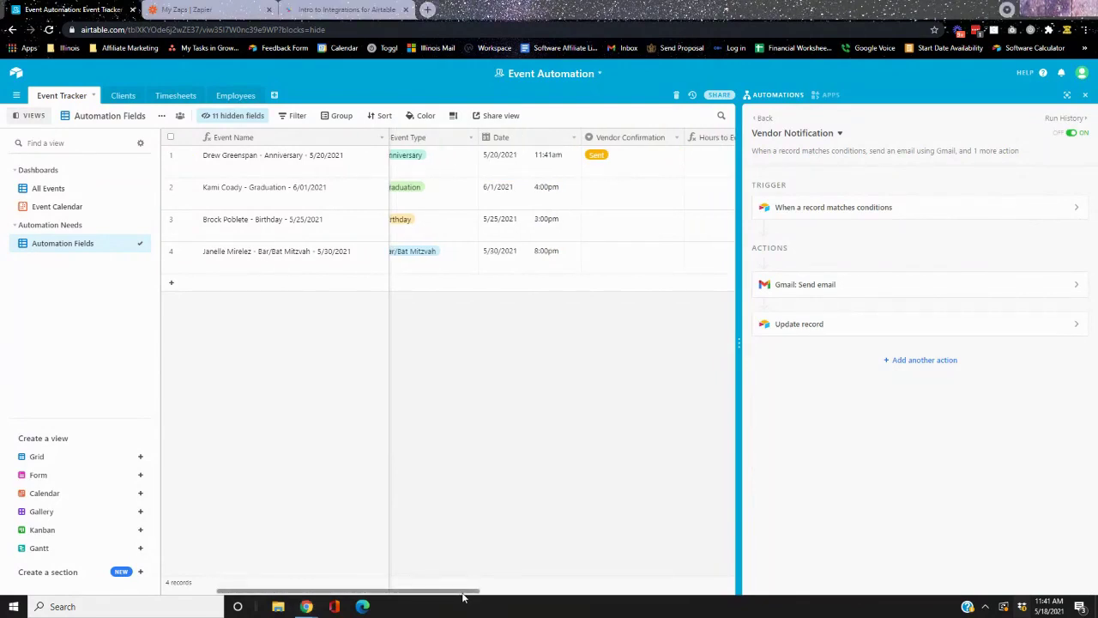
{"action": "left_click_drag", "start_coordinate": [464, 596], "coordinate": [541, 606]}
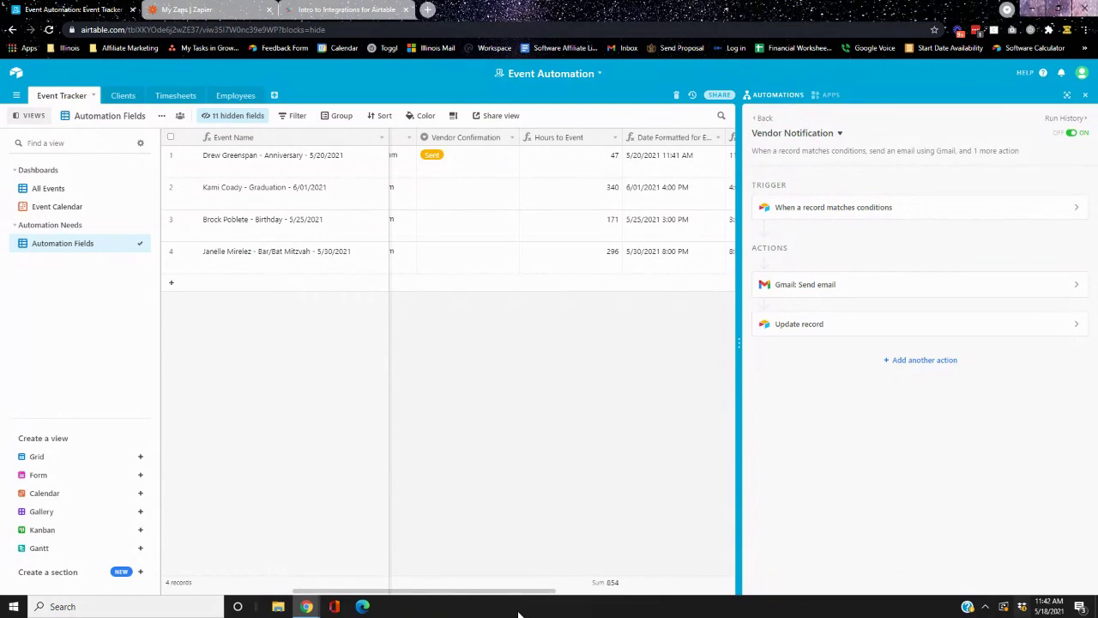
{"action": "left_click", "coordinate": [614, 138]}
{"action": "left_click", "coordinate": [604, 155]}
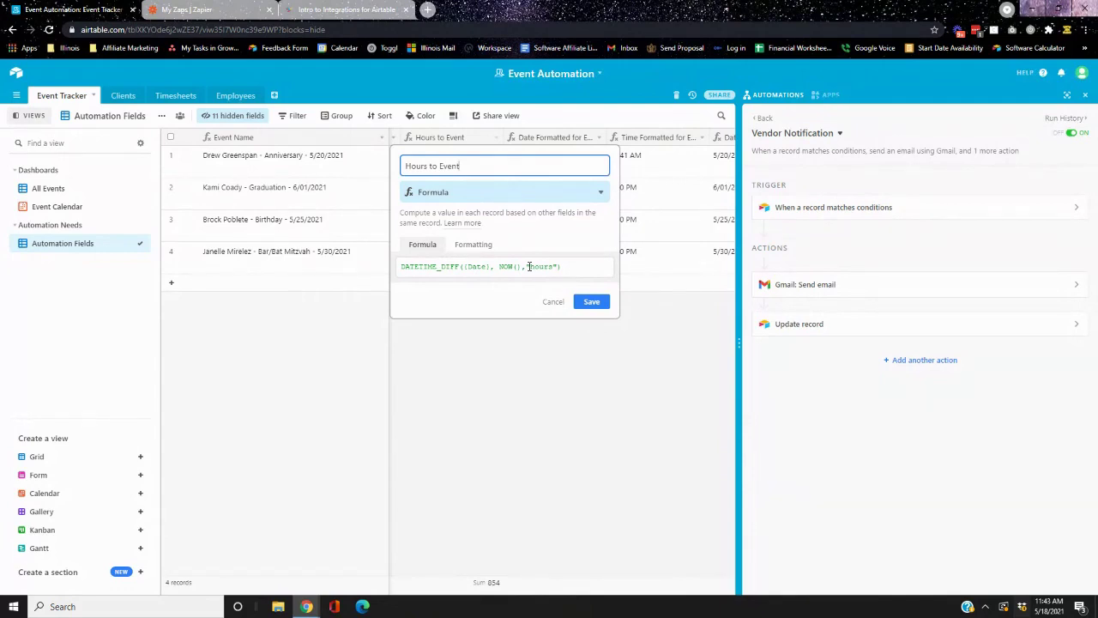
{"action": "left_click", "coordinate": [592, 300]}
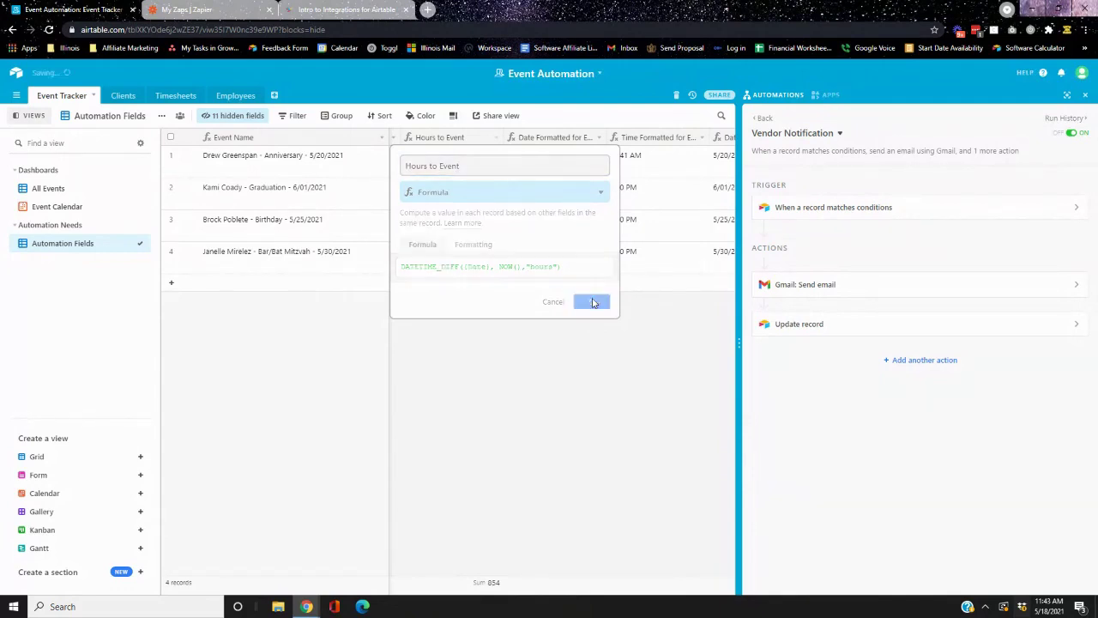
Examine the Date Formatted for Emails field's formula and its formatted results in the table, reopen the formula, and close it.
{"action": "left_click", "coordinate": [596, 144]}
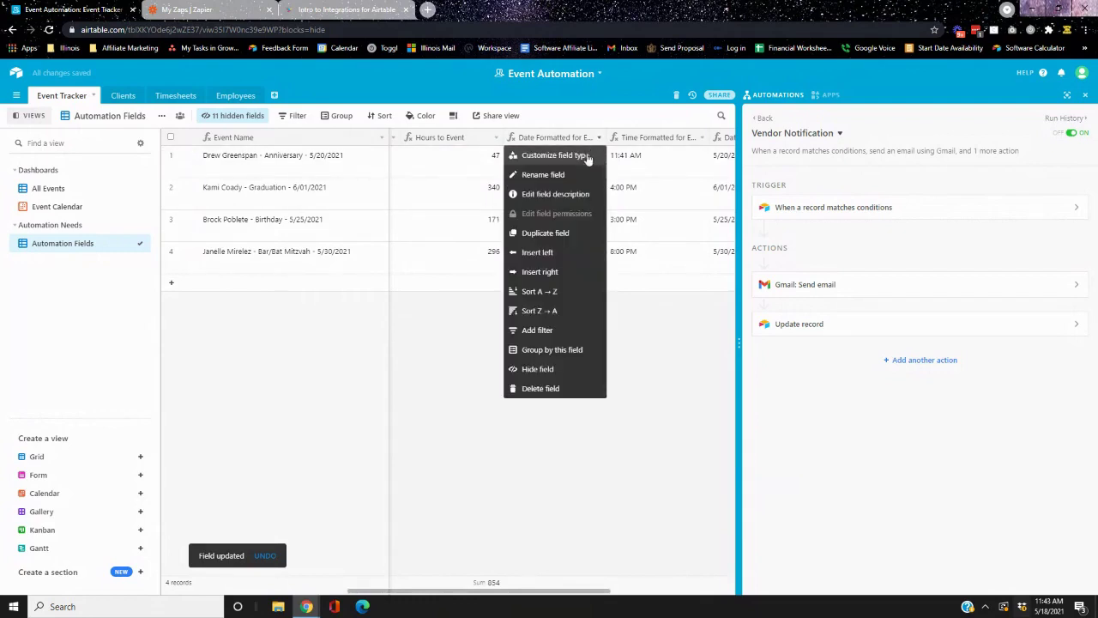
{"action": "left_click", "coordinate": [588, 153]}
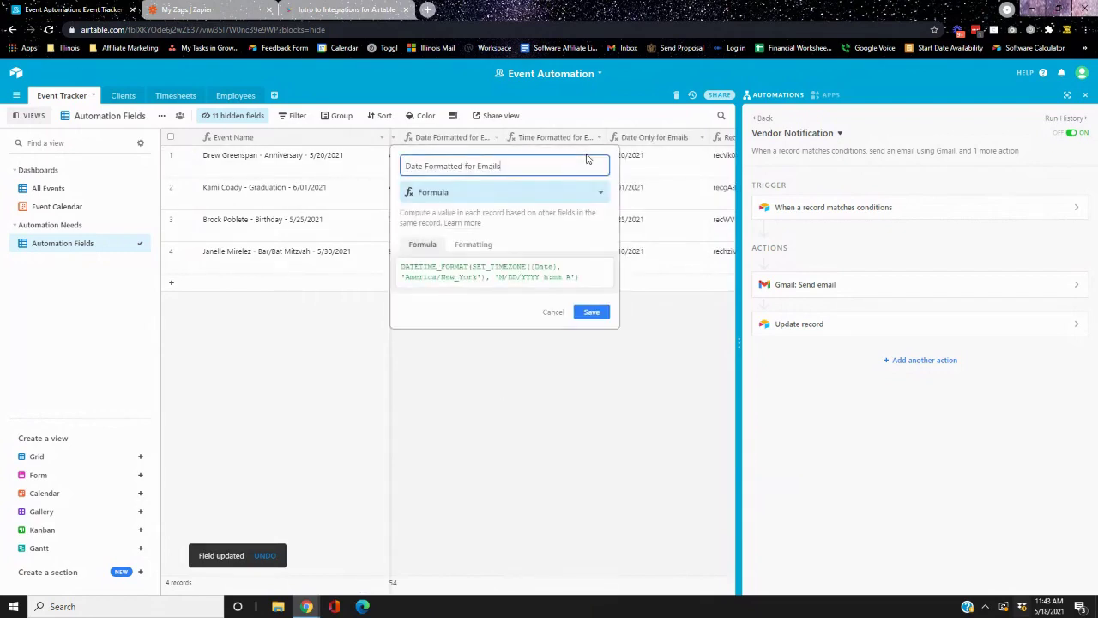
{"action": "left_click", "coordinate": [549, 314]}
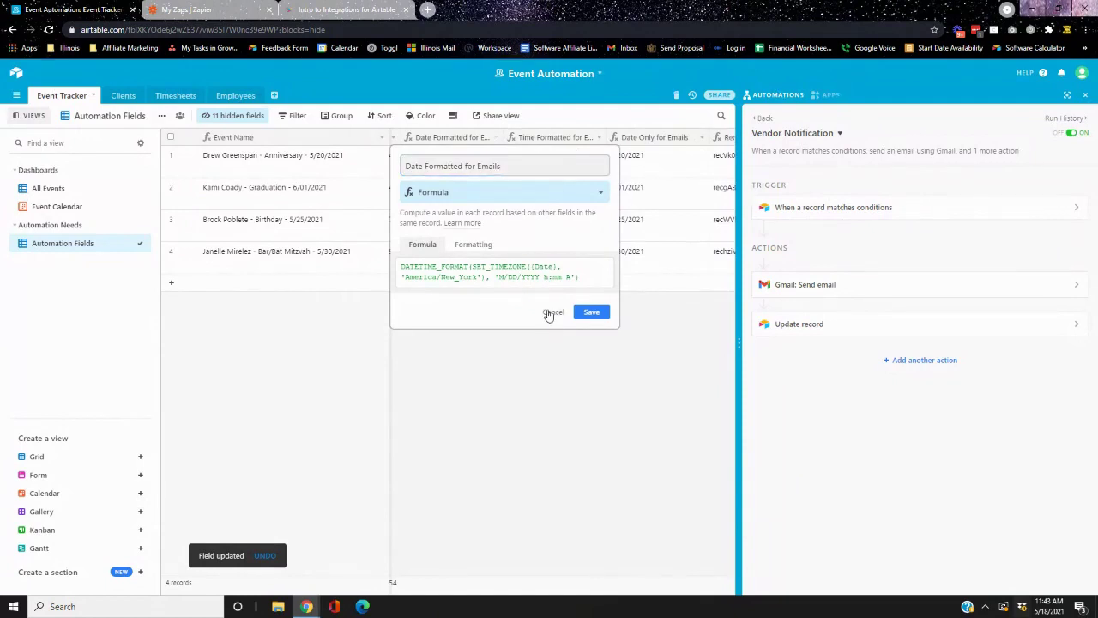
{"action": "left_click", "coordinate": [549, 314]}
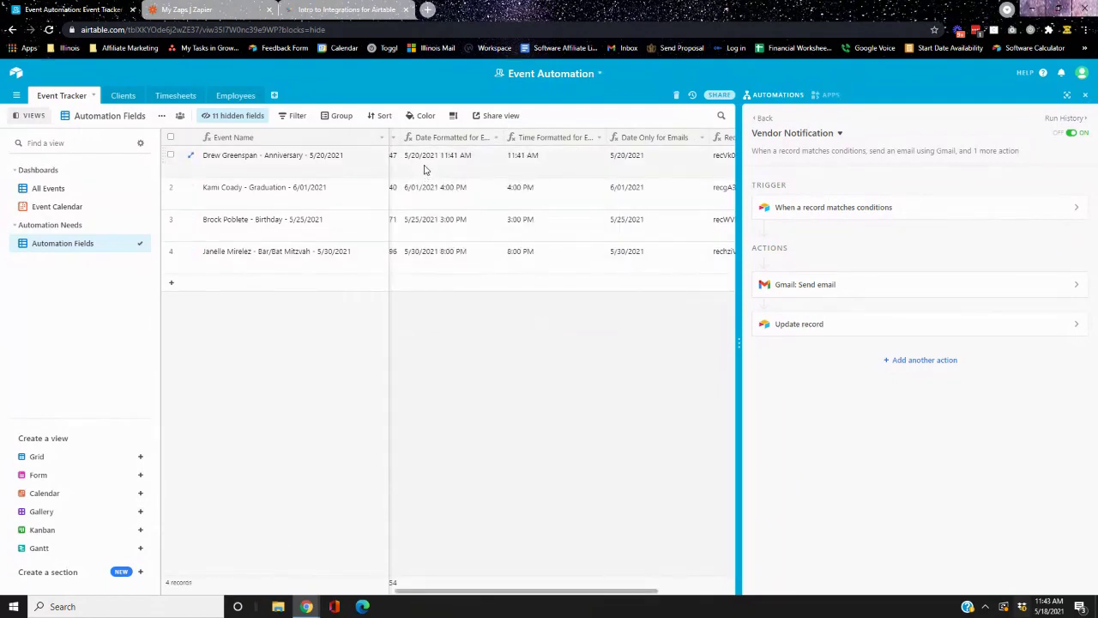
{"action": "left_click", "coordinate": [496, 139]}
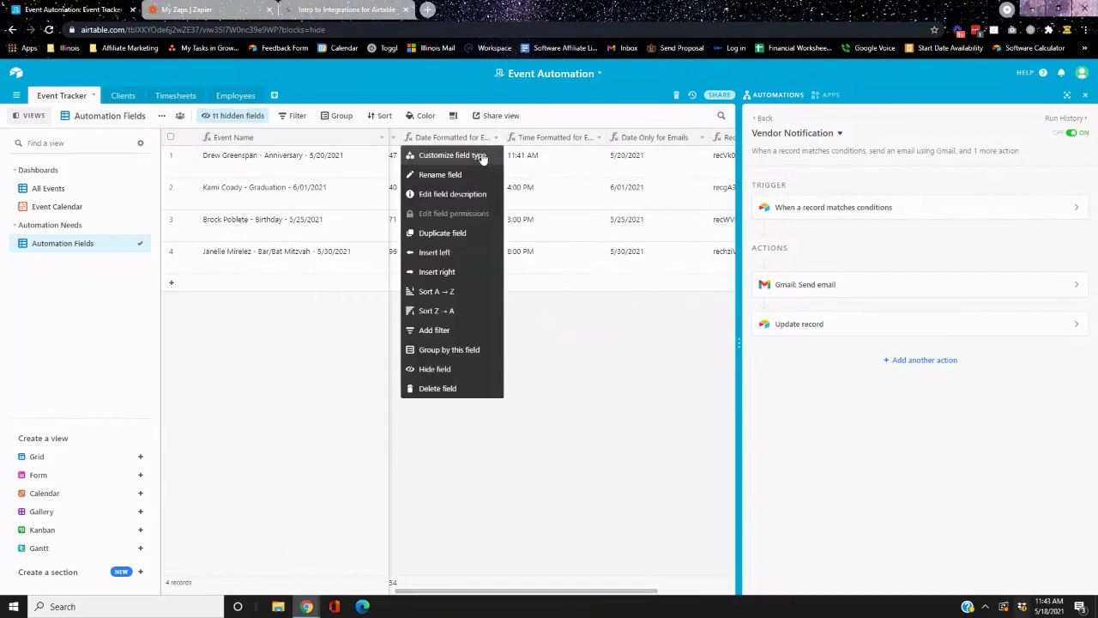
{"action": "left_click", "coordinate": [483, 156]}
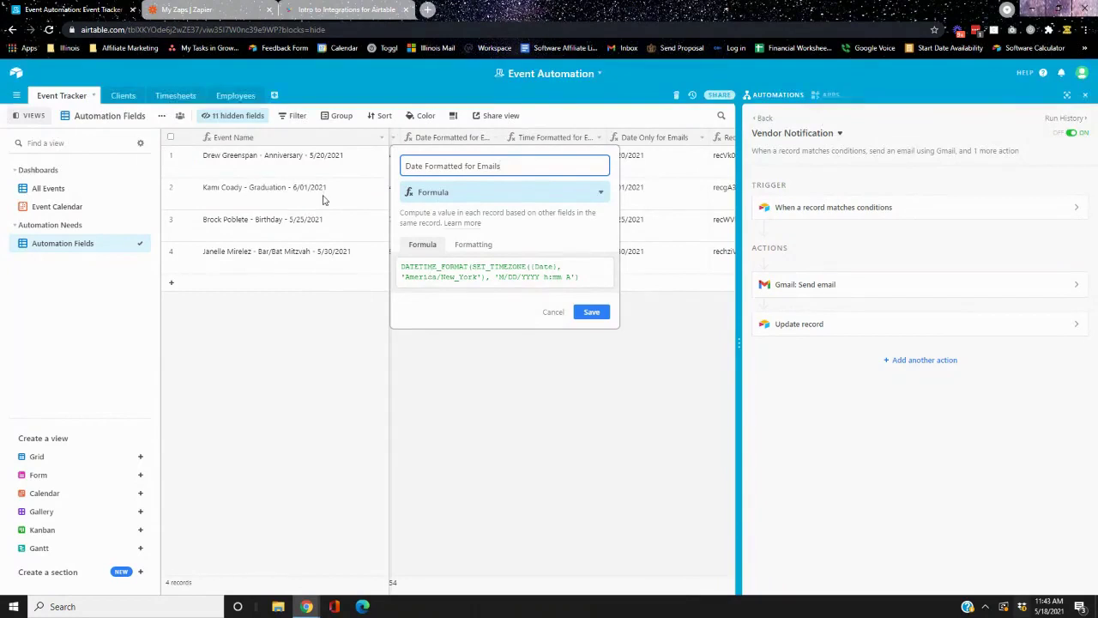
{"action": "left_click", "coordinate": [544, 573]}
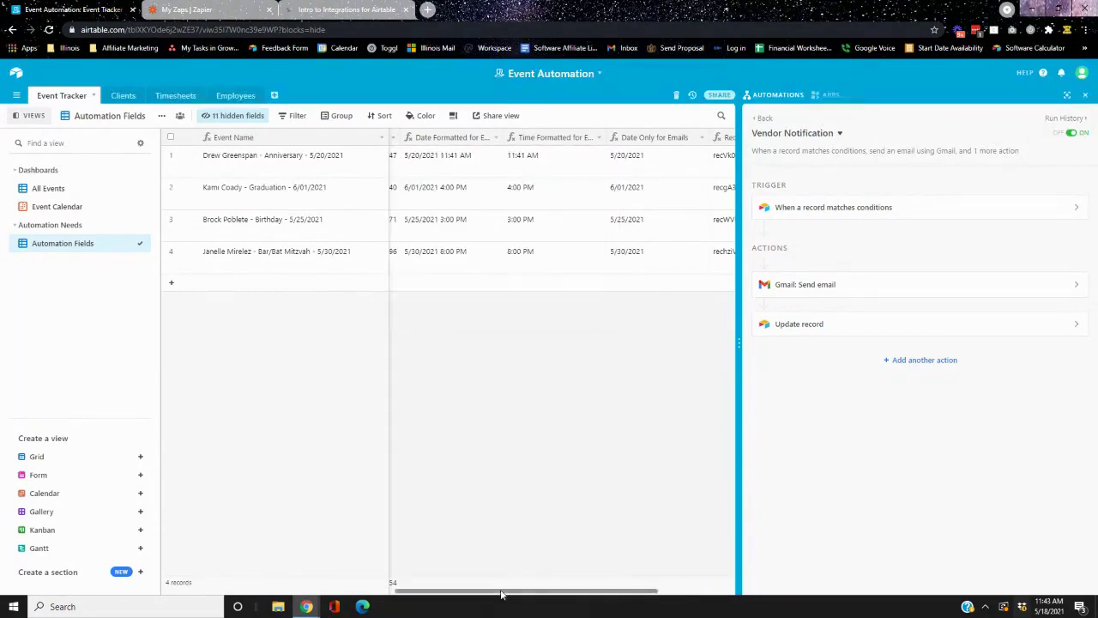
Compare the date fields across the table, examine the Time Formatted for Emails field's formula, and save the field.
{"action": "left_click_drag", "start_coordinate": [532, 591], "coordinate": [287, 601]}
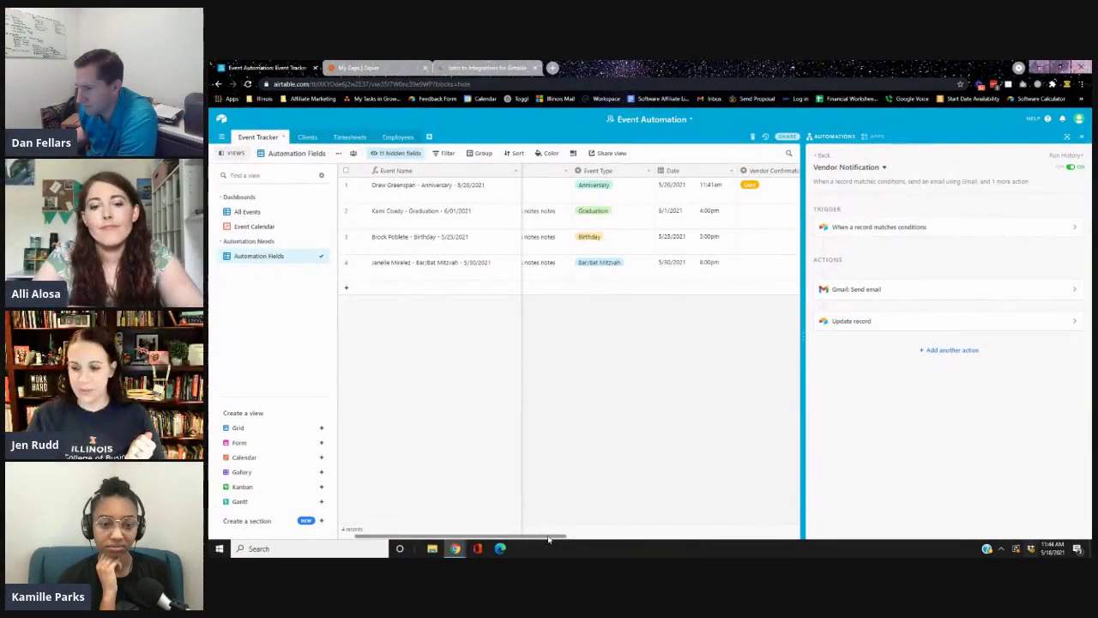
{"action": "left_click_drag", "start_coordinate": [420, 591], "coordinate": [445, 594]}
{"action": "left_click_drag", "start_coordinate": [566, 540], "coordinate": [604, 542]}
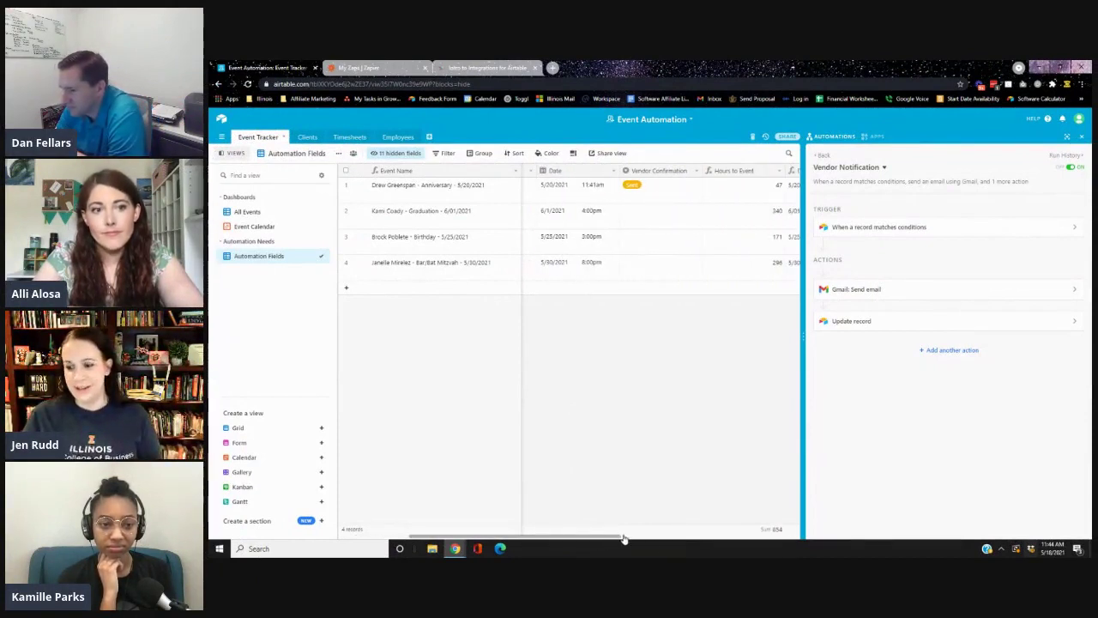
{"action": "left_click", "coordinate": [656, 530]}
{"action": "left_click_drag", "start_coordinate": [616, 539], "coordinate": [707, 544]}
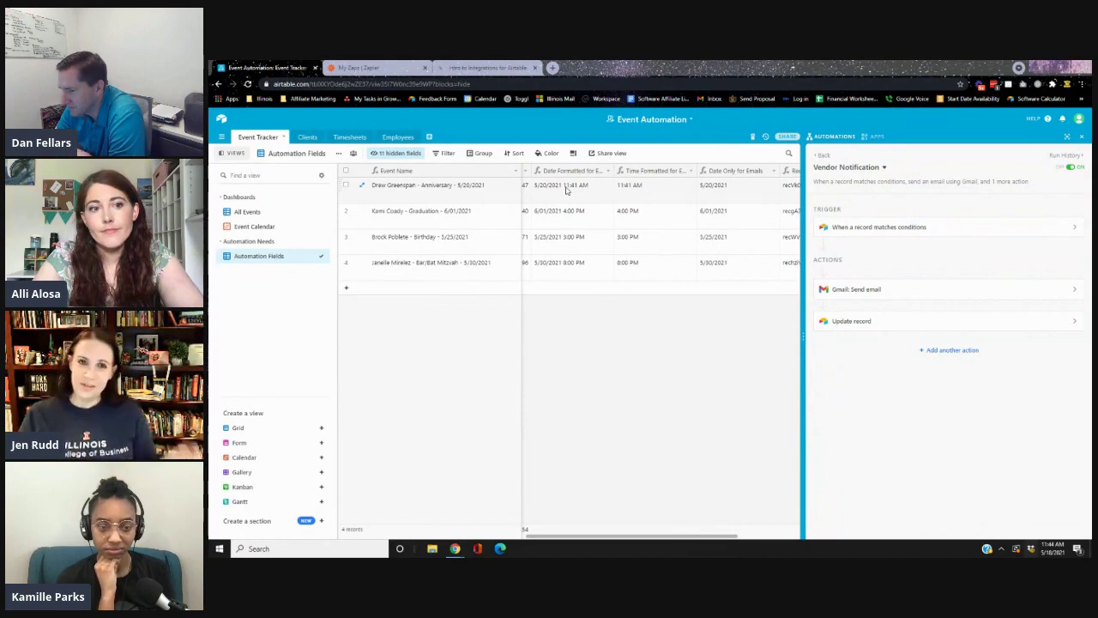
{"action": "left_click", "coordinate": [691, 175]}
{"action": "left_click", "coordinate": [656, 183]}
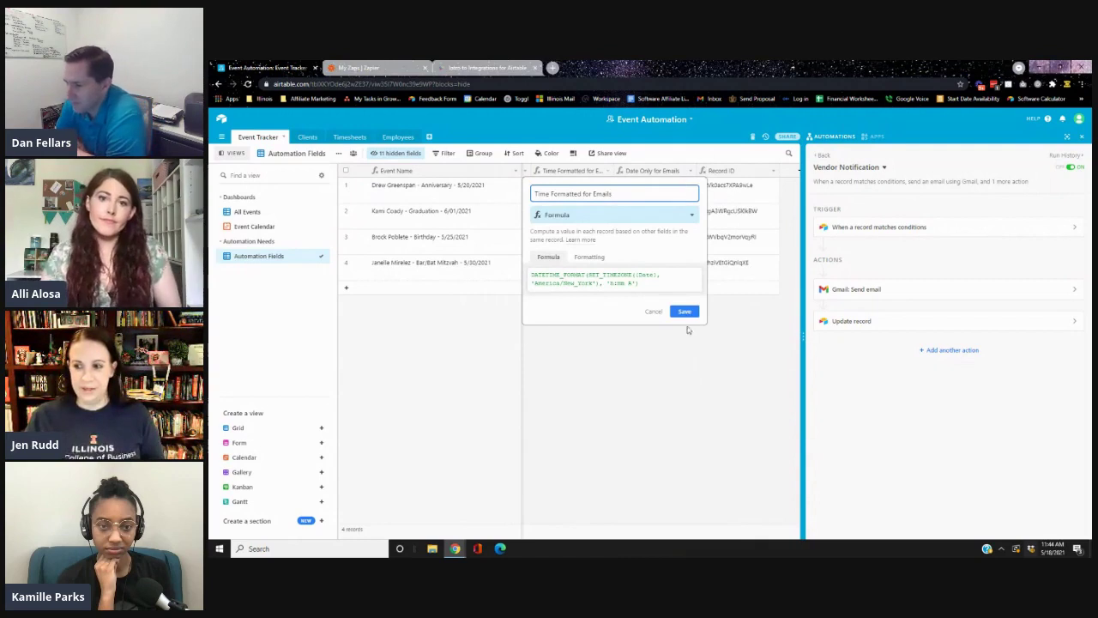
{"action": "left_click", "coordinate": [682, 312]}
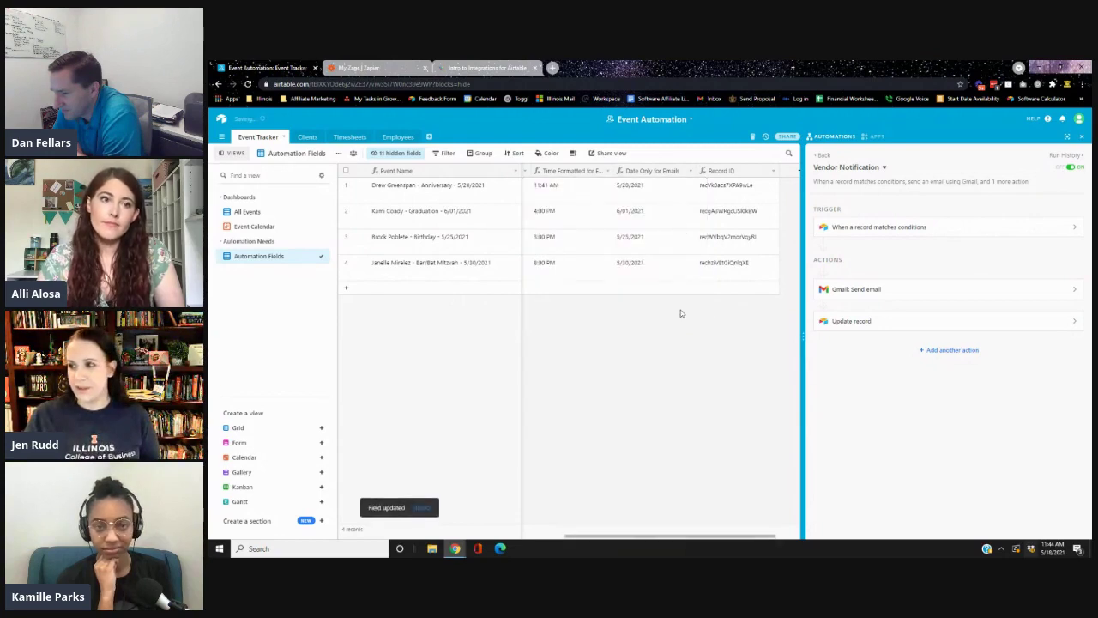
Examine the Vendor Notification trigger's Hours to Event condition alongside the table's date fields, and close the trigger settings.
{"action": "left_click", "coordinate": [944, 237]}
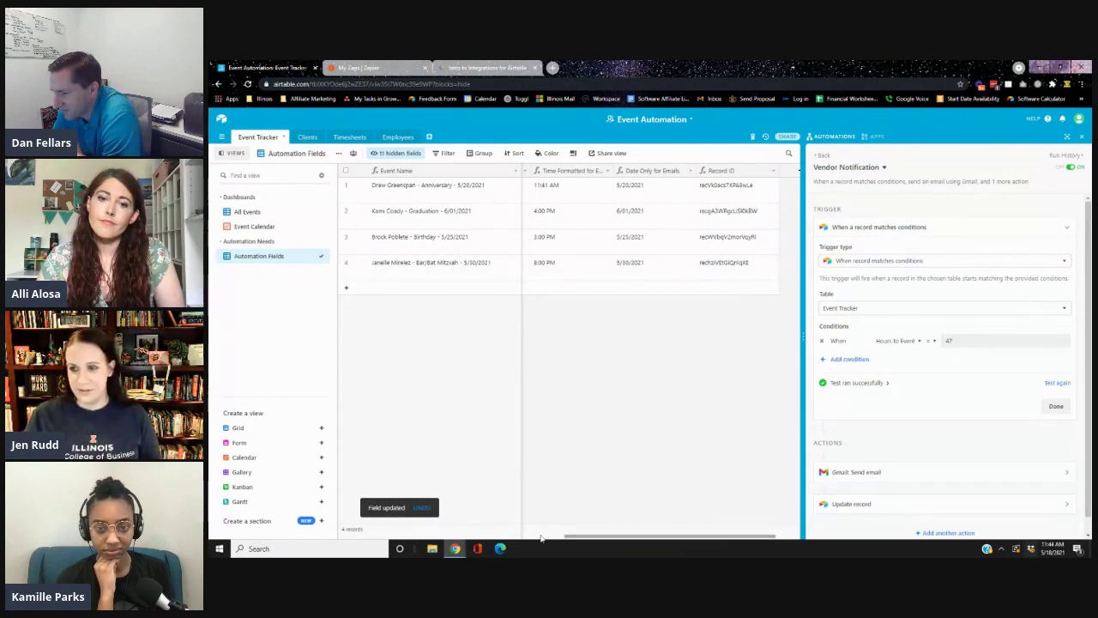
{"action": "left_click_drag", "start_coordinate": [579, 539], "coordinate": [400, 538]}
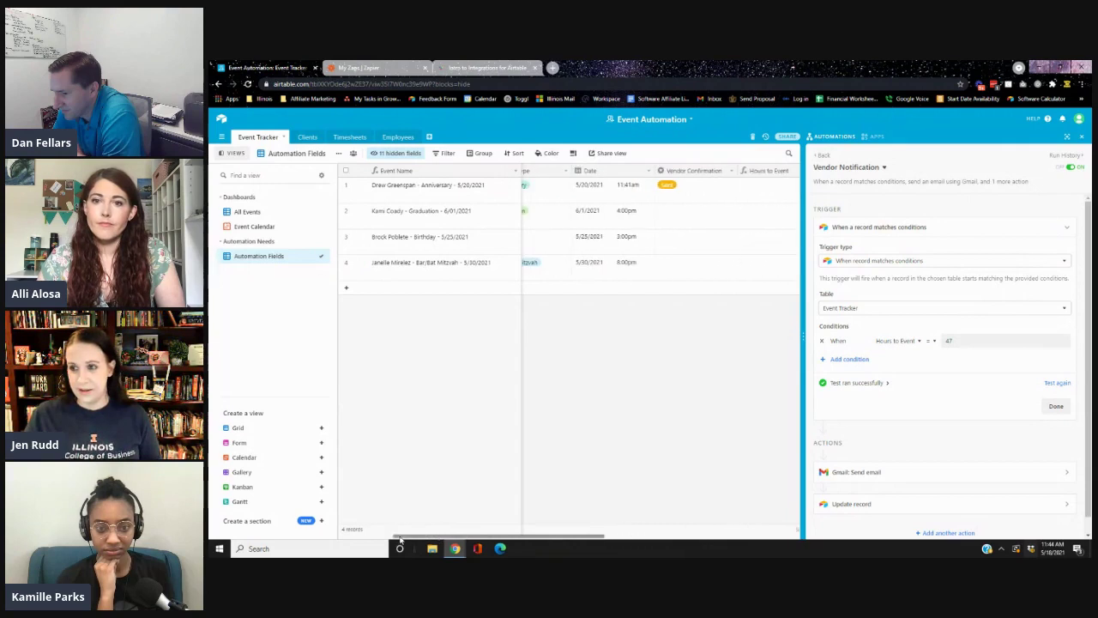
{"action": "left_click", "coordinate": [1056, 406]}
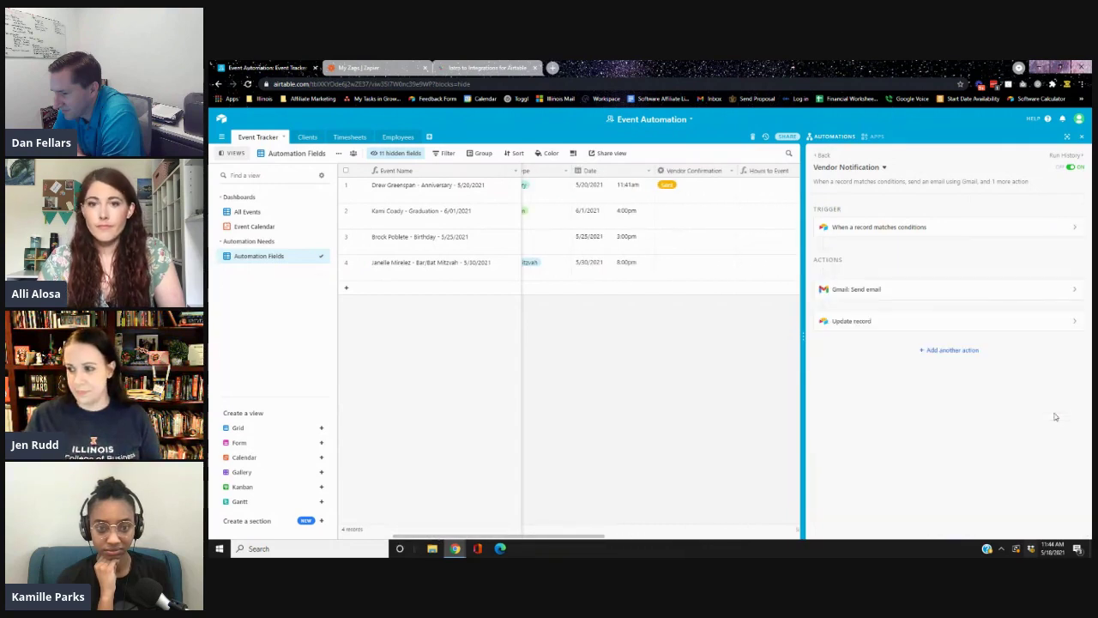
Open the Gmail send email action of Vendor Notification and read its recipient, subject, message fields and remaining options.
{"action": "left_click", "coordinate": [892, 297]}
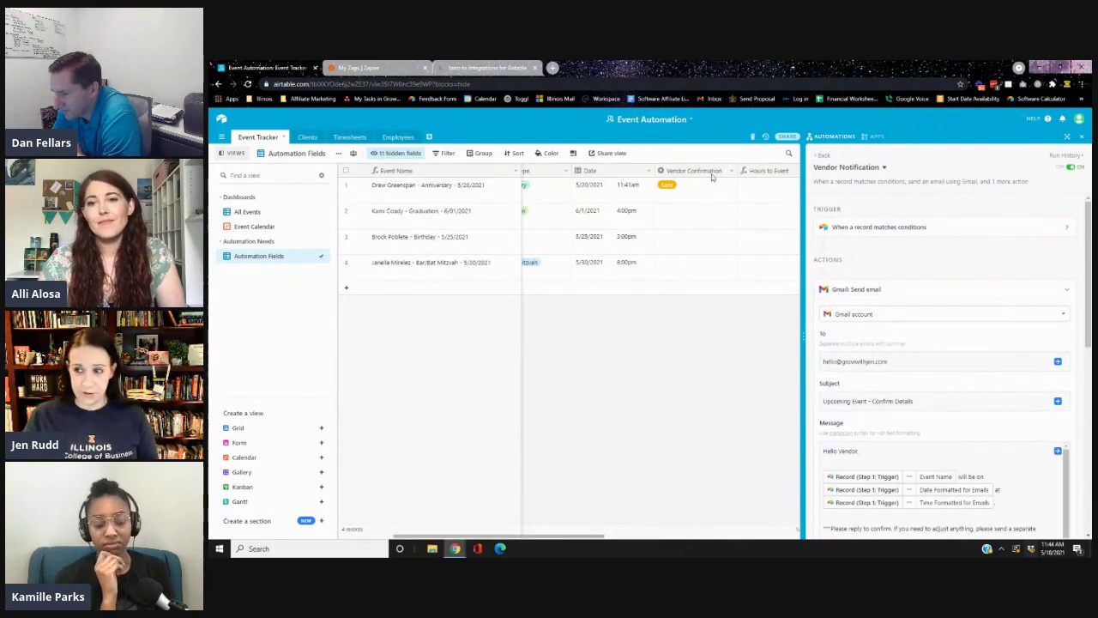
{"action": "scroll", "coordinate": [819, 362], "scroll_direction": "down", "scroll_amount": 3}
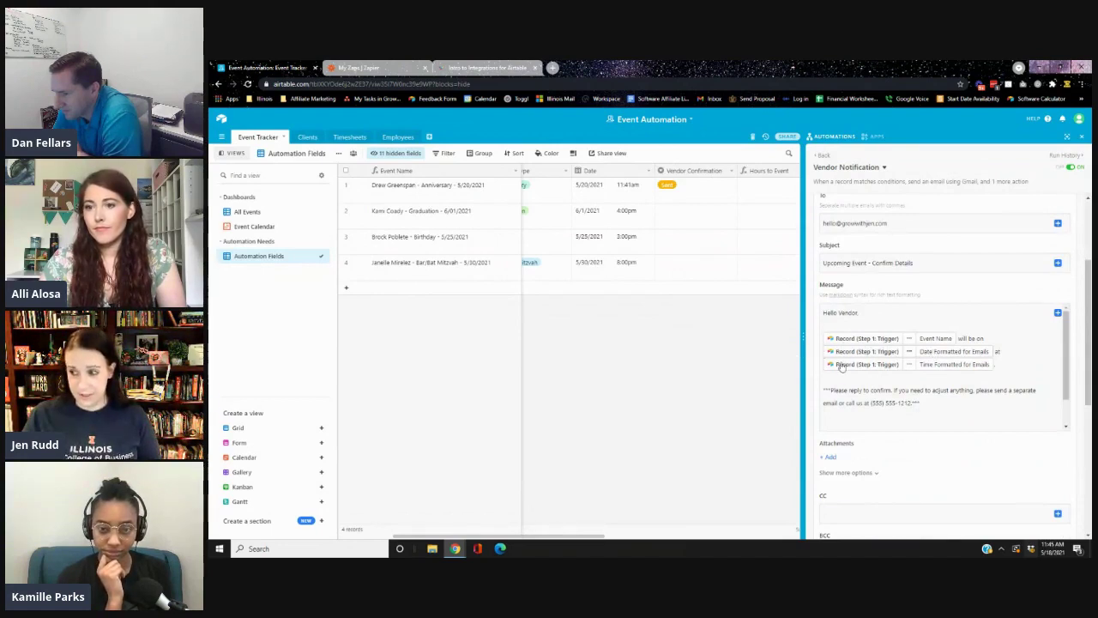
{"action": "scroll", "coordinate": [1000, 361], "scroll_direction": "down", "scroll_amount": 5}
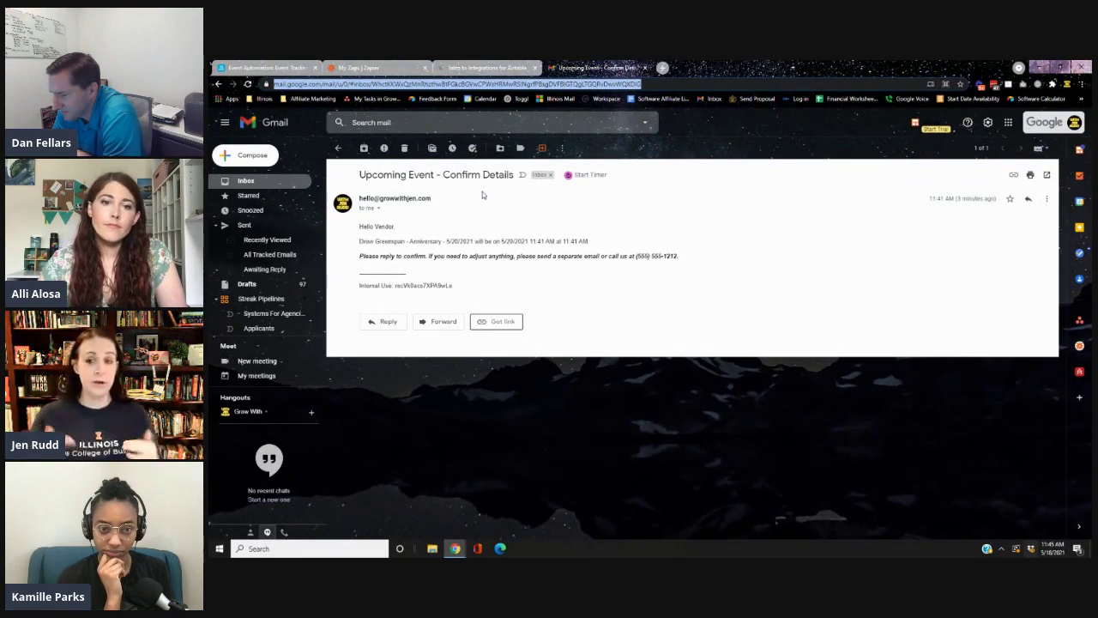
Compare the Internal Use record ID in the Upcoming Event email with the record ID token in Airtable's Gmail action message.
{"action": "left_click_drag", "start_coordinate": [392, 285], "coordinate": [457, 286]}
{"action": "left_click", "coordinate": [453, 288]}
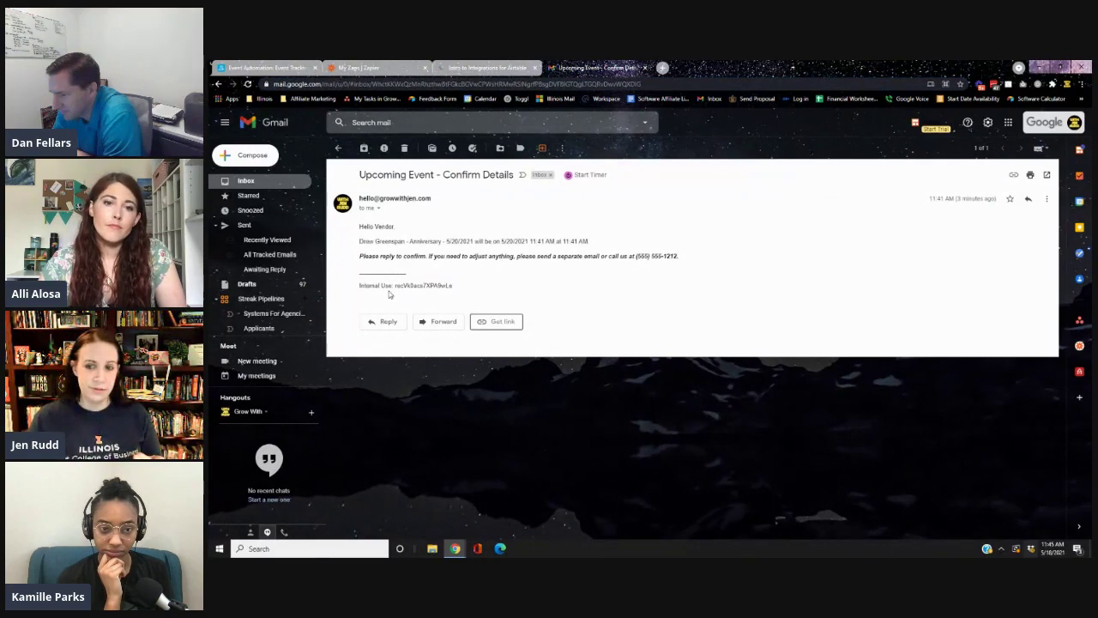
{"action": "left_click", "coordinate": [291, 68]}
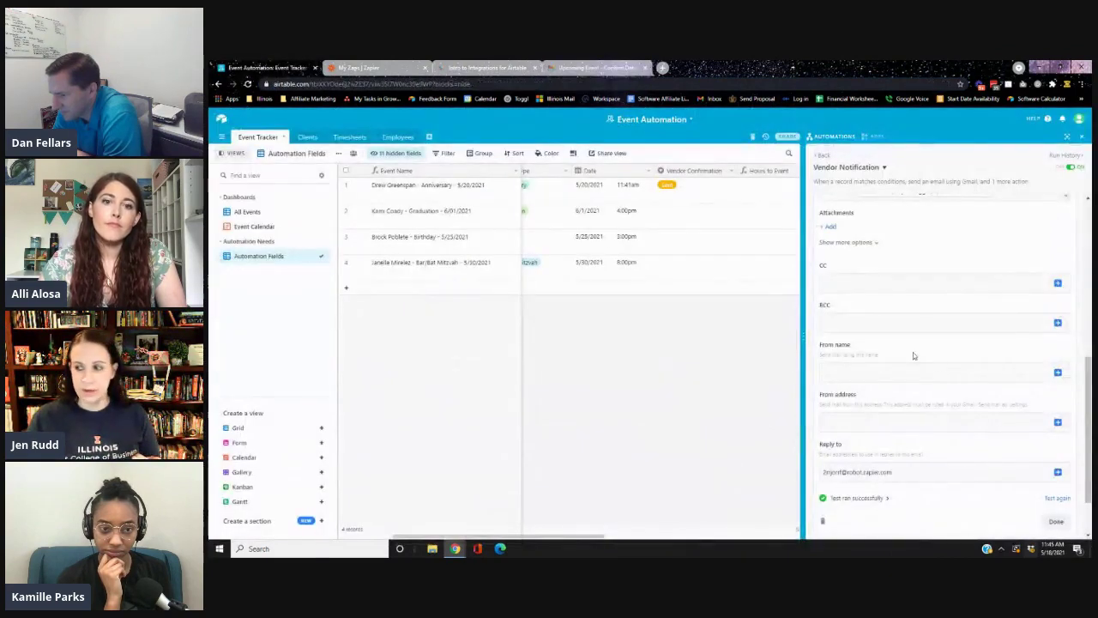
{"action": "scroll", "coordinate": [879, 234], "scroll_direction": "up", "scroll_amount": 1}
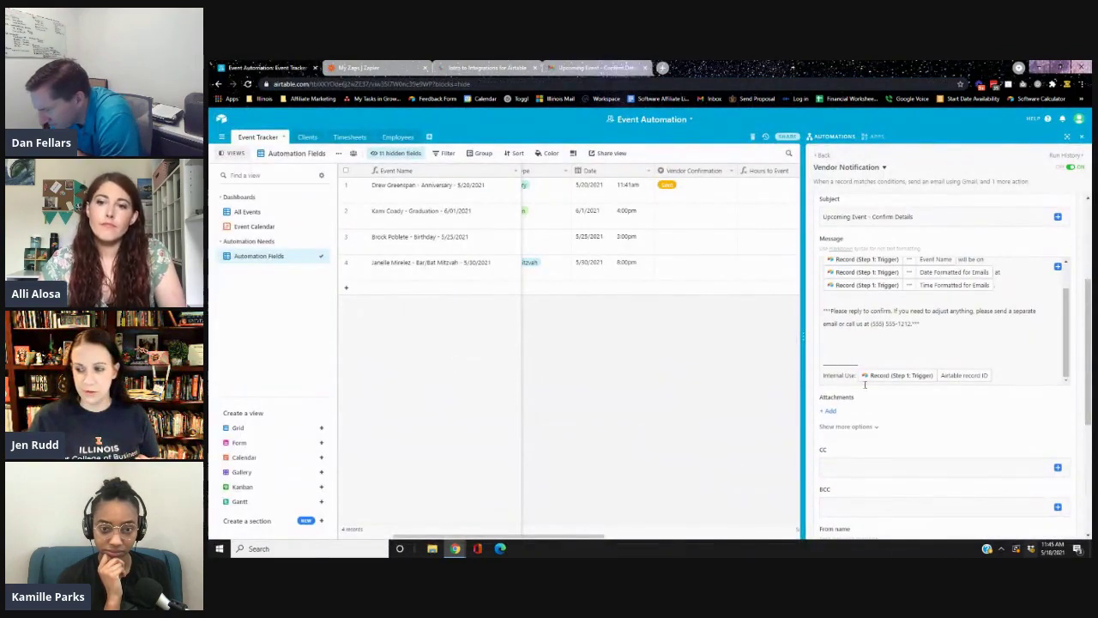
Switch to Gmail, reply to the Upcoming Event - Confirm Details email, and send the reply.
{"action": "left_click", "coordinate": [393, 68]}
{"action": "left_click", "coordinate": [592, 67]}
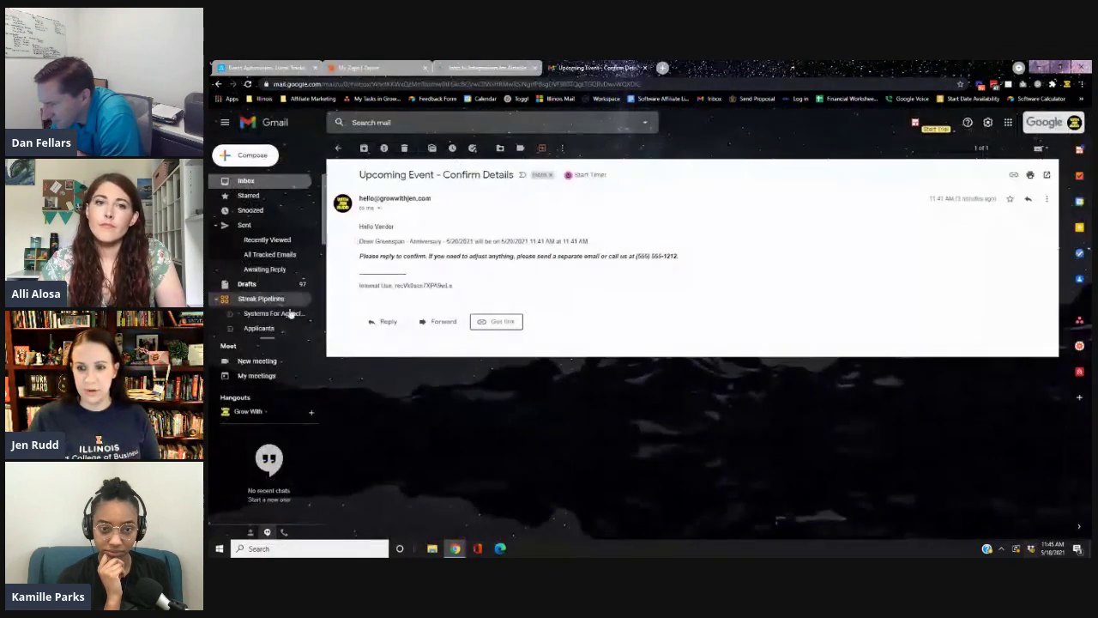
{"action": "left_click", "coordinate": [383, 322]}
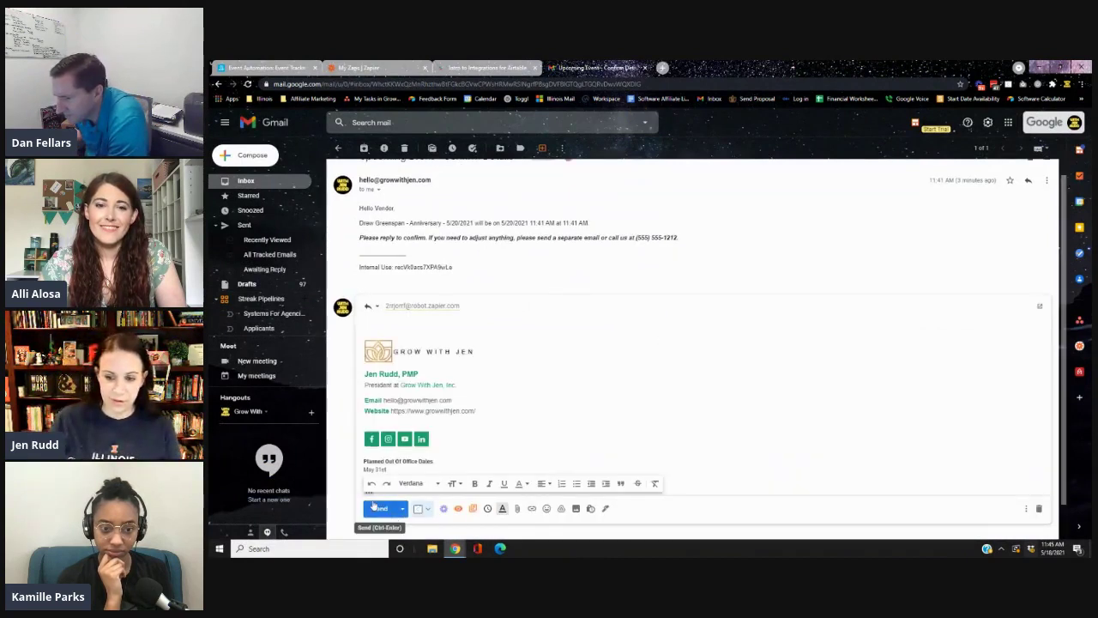
{"action": "left_click", "coordinate": [375, 508]}
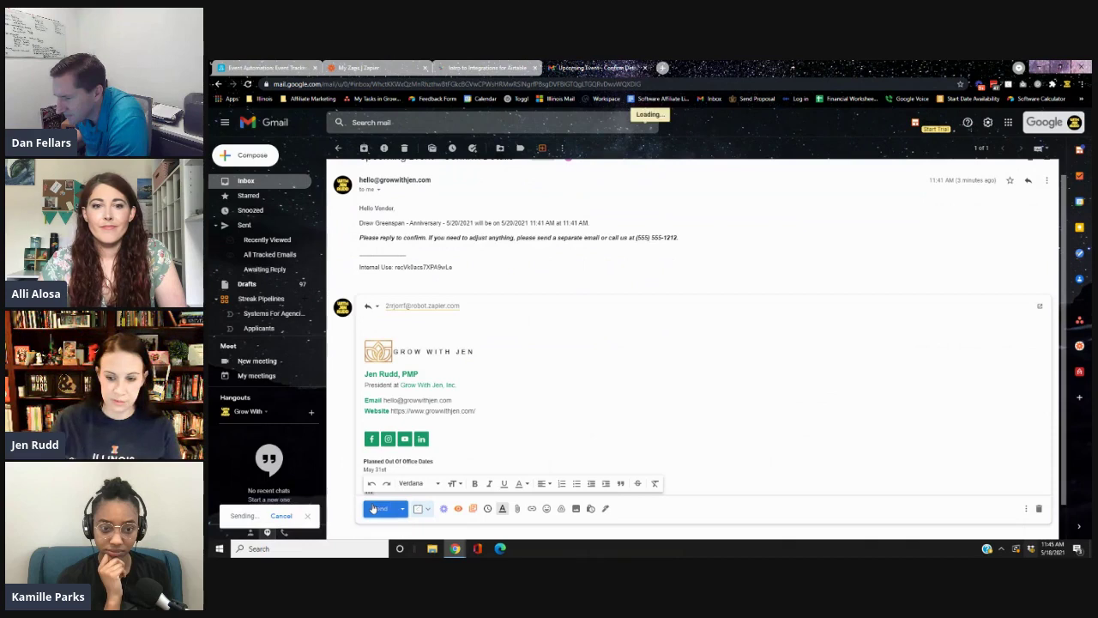
Check the Vendor Confirmation Zap in Zapier's BOA folder, and return to the Event Tracker table in Airtable.
{"action": "left_click", "coordinate": [353, 67]}
{"action": "left_click", "coordinate": [960, 252]}
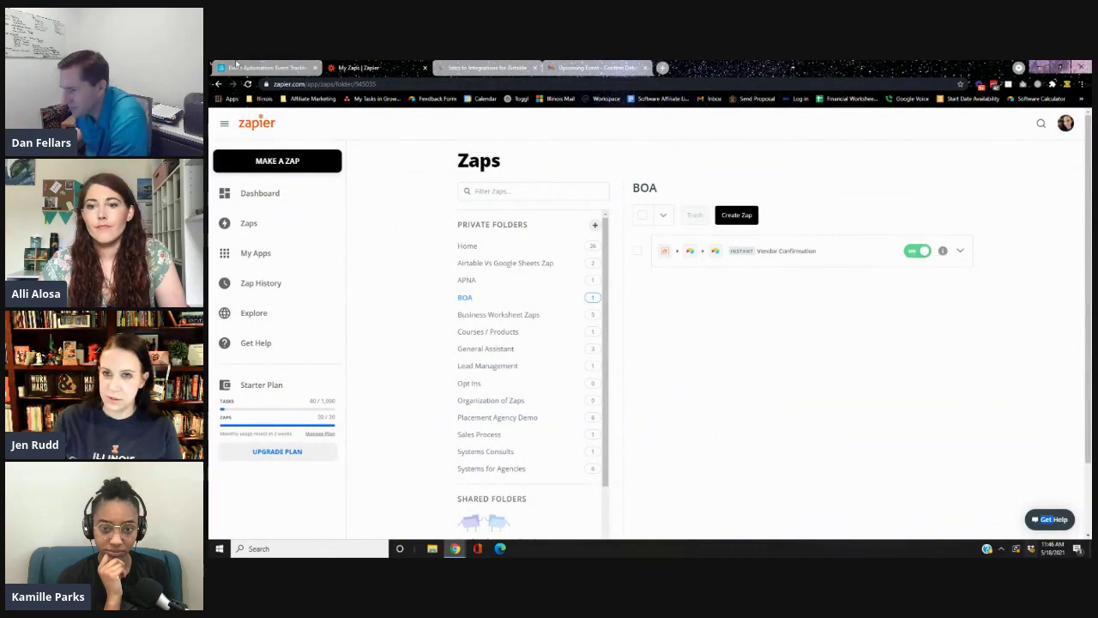
{"action": "left_click", "coordinate": [238, 67]}
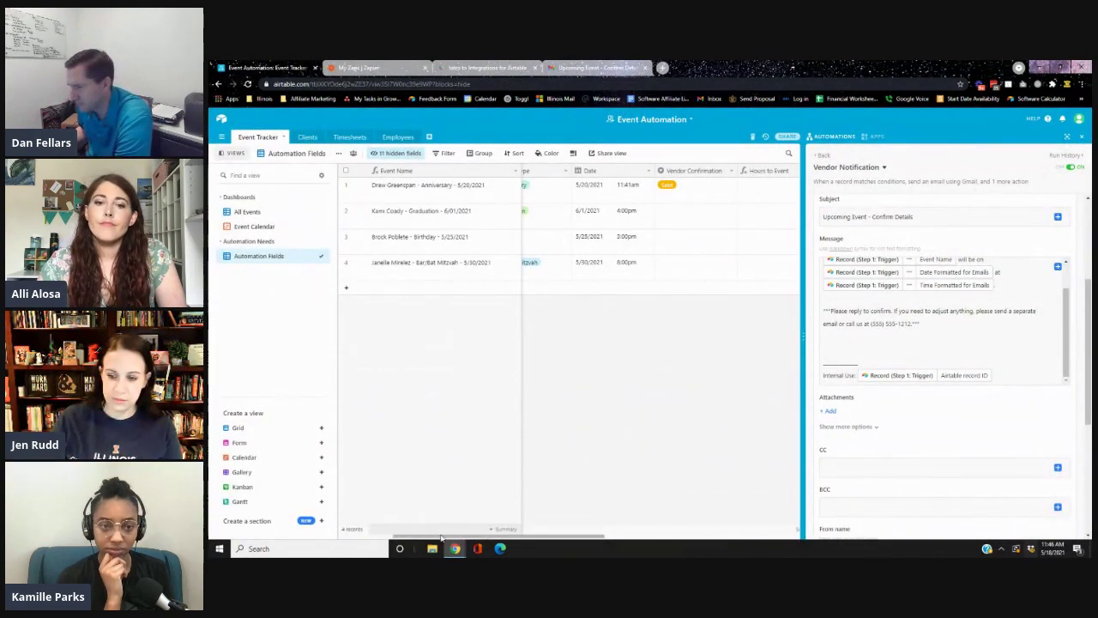
Examine the Update record action of Vendor Notification alongside the first event's Notes and Vendor Confirmation fields.
{"action": "scroll", "coordinate": [386, 539], "scroll_direction": "left", "scroll_amount": 3}
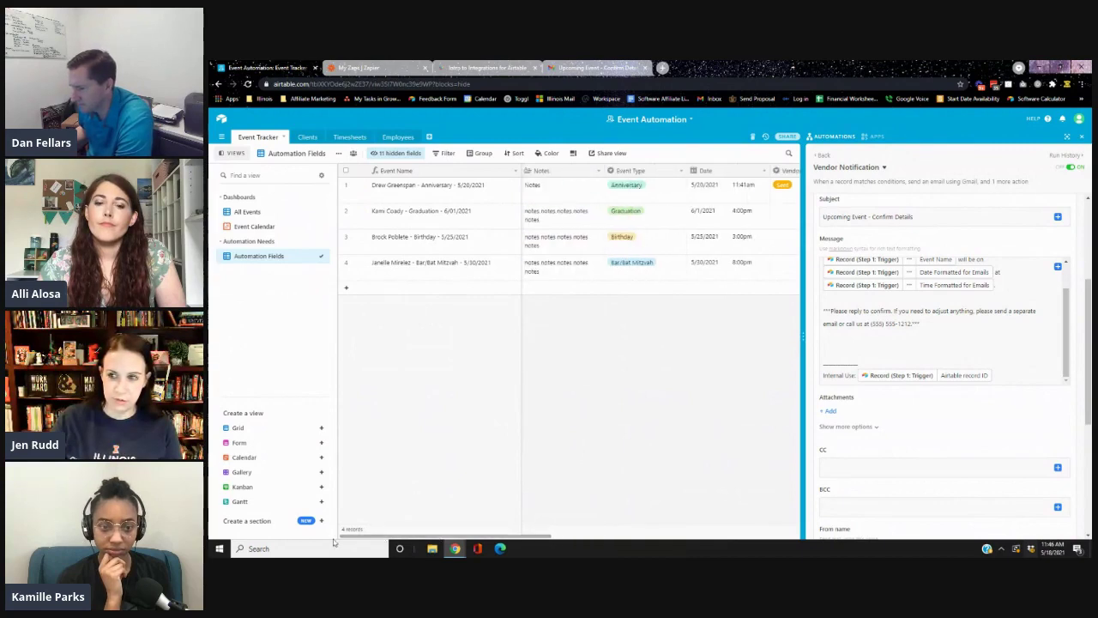
{"action": "scroll", "coordinate": [1083, 452], "scroll_direction": "down", "scroll_amount": 5}
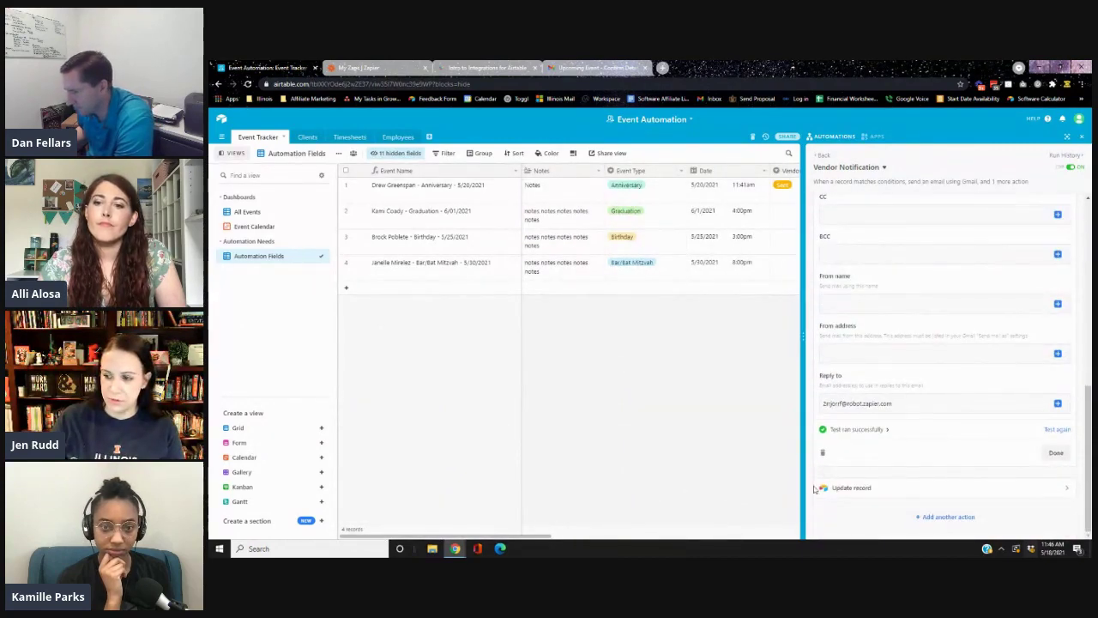
{"action": "scroll", "coordinate": [899, 448], "scroll_direction": "down", "scroll_amount": 4}
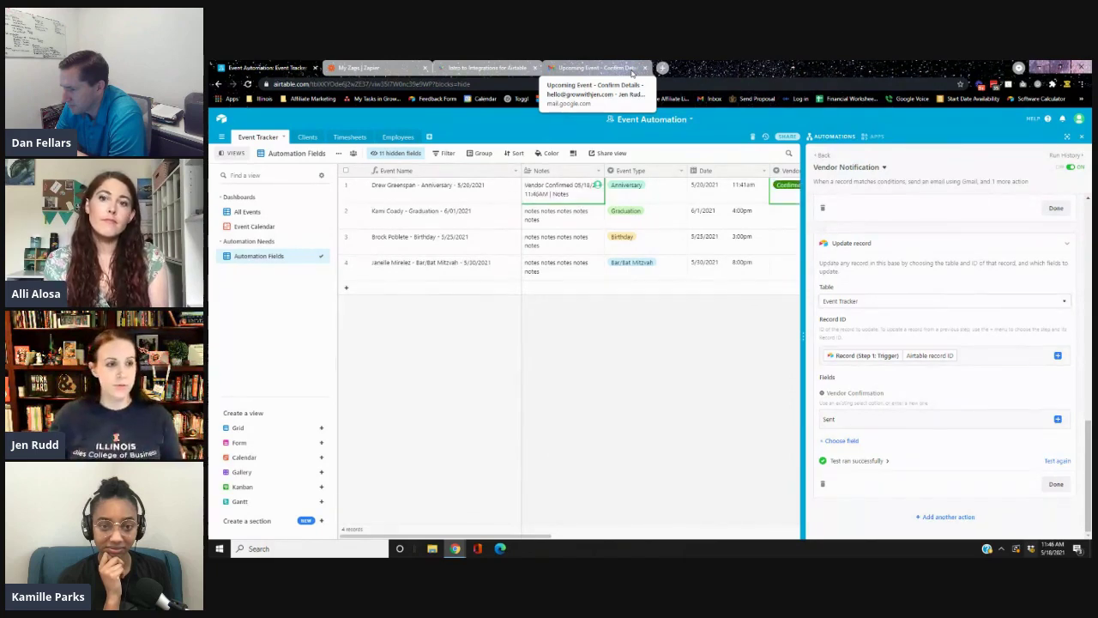
{"action": "left_click_drag", "start_coordinate": [518, 539], "coordinate": [525, 541]}
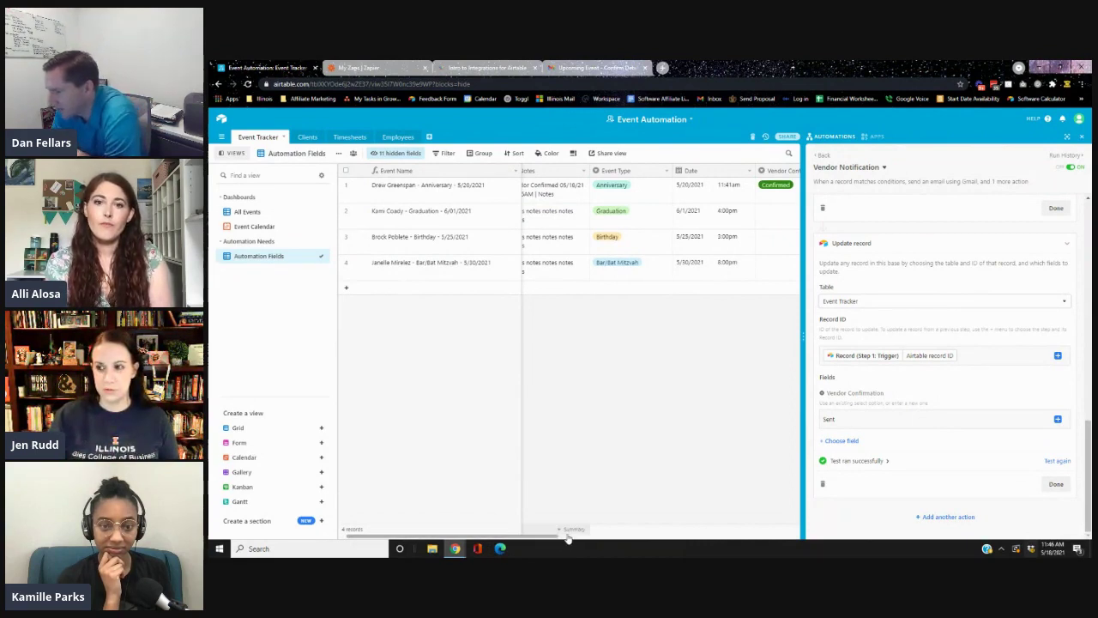
{"action": "left_click", "coordinate": [556, 539]}
{"action": "left_click", "coordinate": [478, 537]}
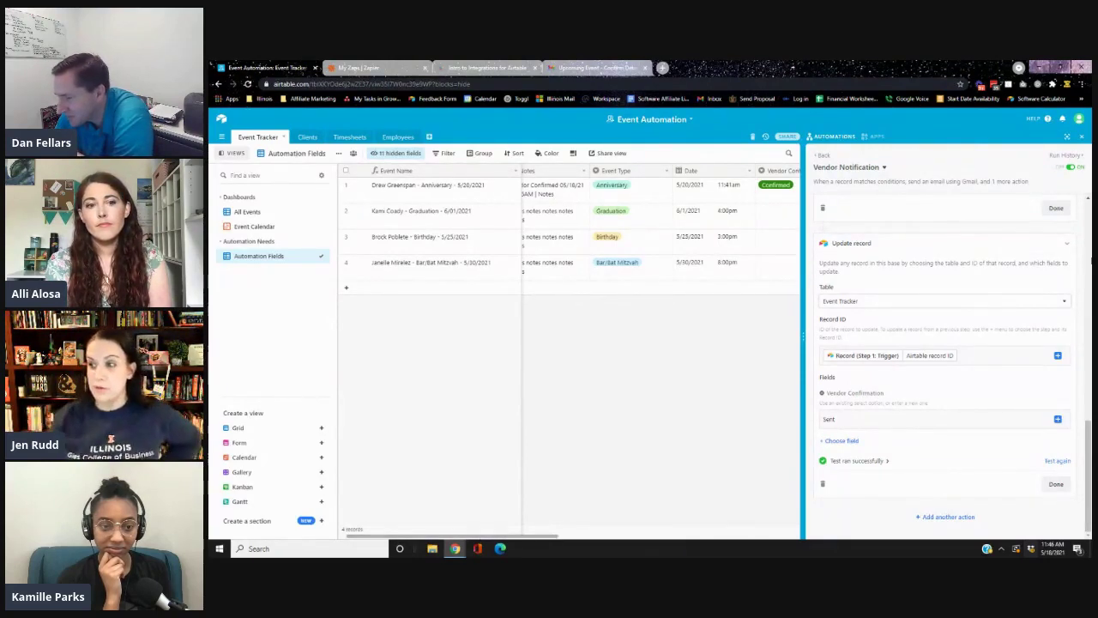
{"action": "scroll", "coordinate": [829, 256], "scroll_direction": "up", "scroll_amount": 3}
{"action": "scroll", "coordinate": [832, 262], "scroll_direction": "up", "scroll_amount": 8}
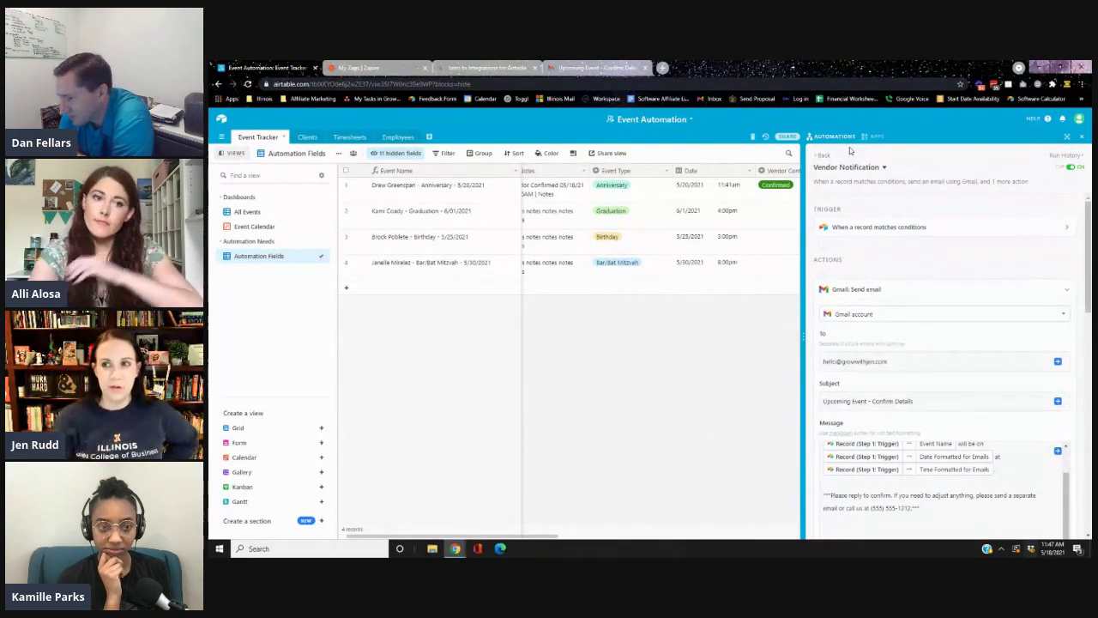
Switch to Gmail, go to the inbox, and open the Vendor Confirmed email from Airtable Automations.
{"action": "left_click", "coordinate": [612, 66]}
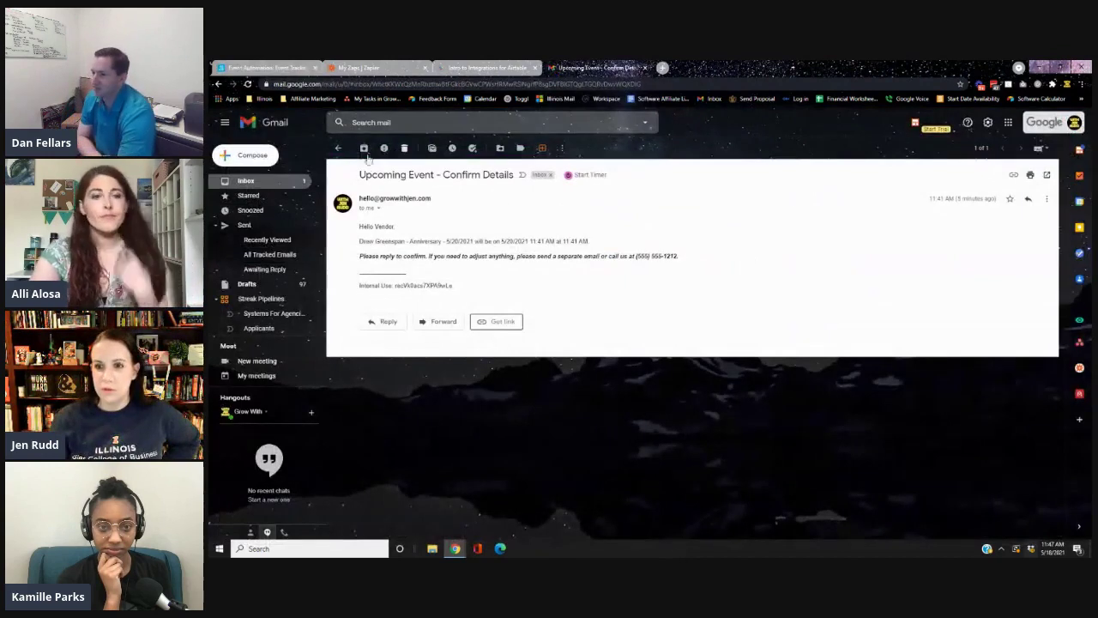
{"action": "left_click", "coordinate": [297, 177]}
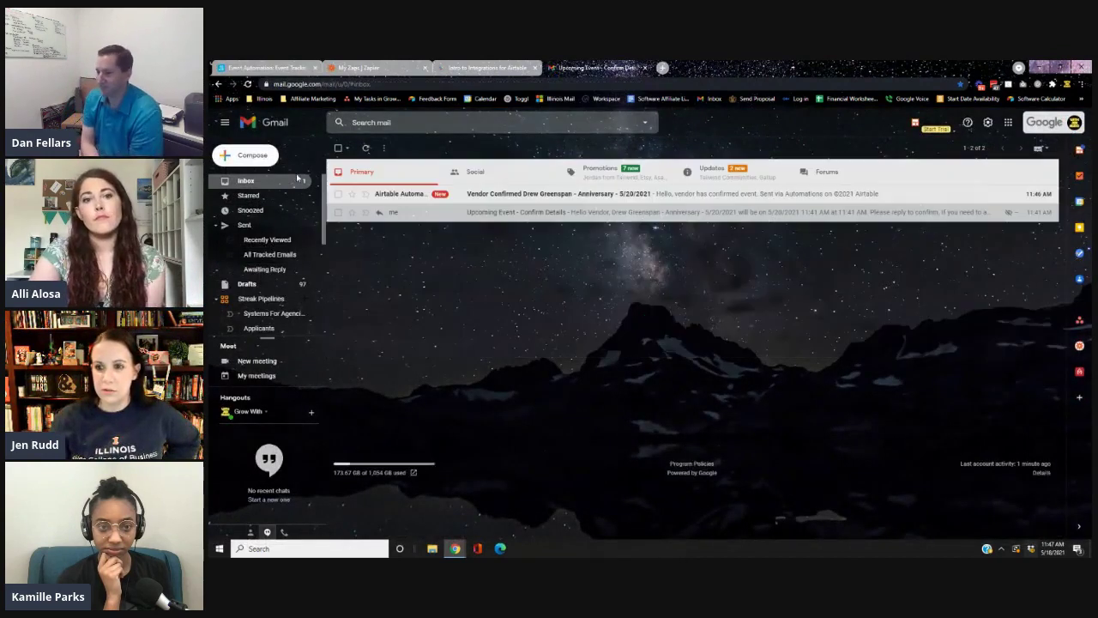
{"action": "left_click", "coordinate": [662, 195]}
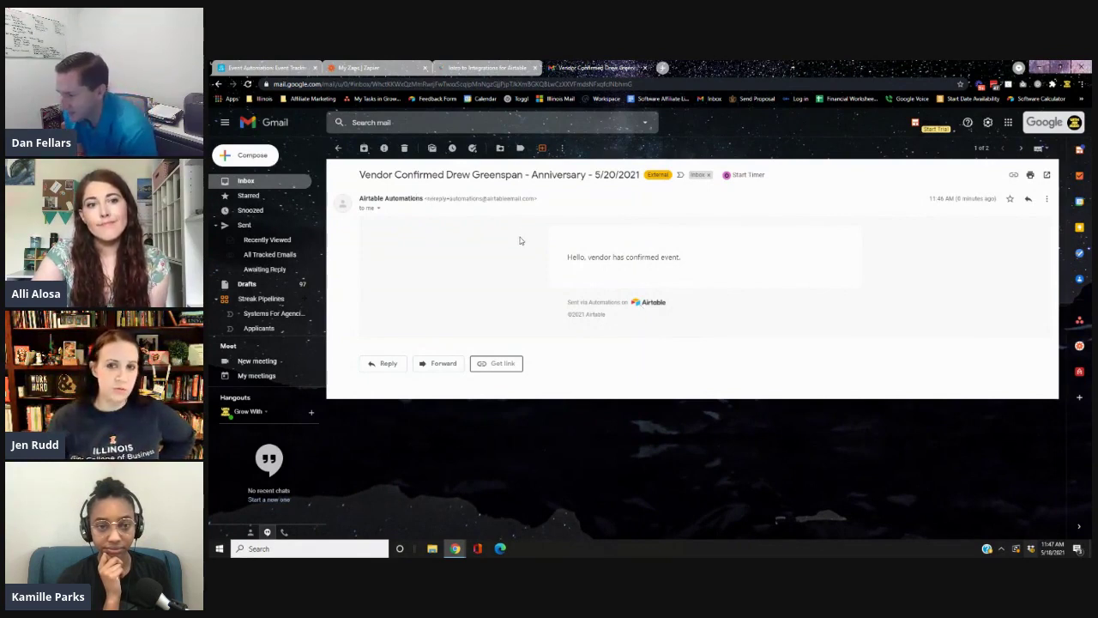
Switch to Airtable, view the Vendor Confirmed automation's trigger and email action, and return to the automations list.
{"action": "left_click", "coordinate": [271, 66]}
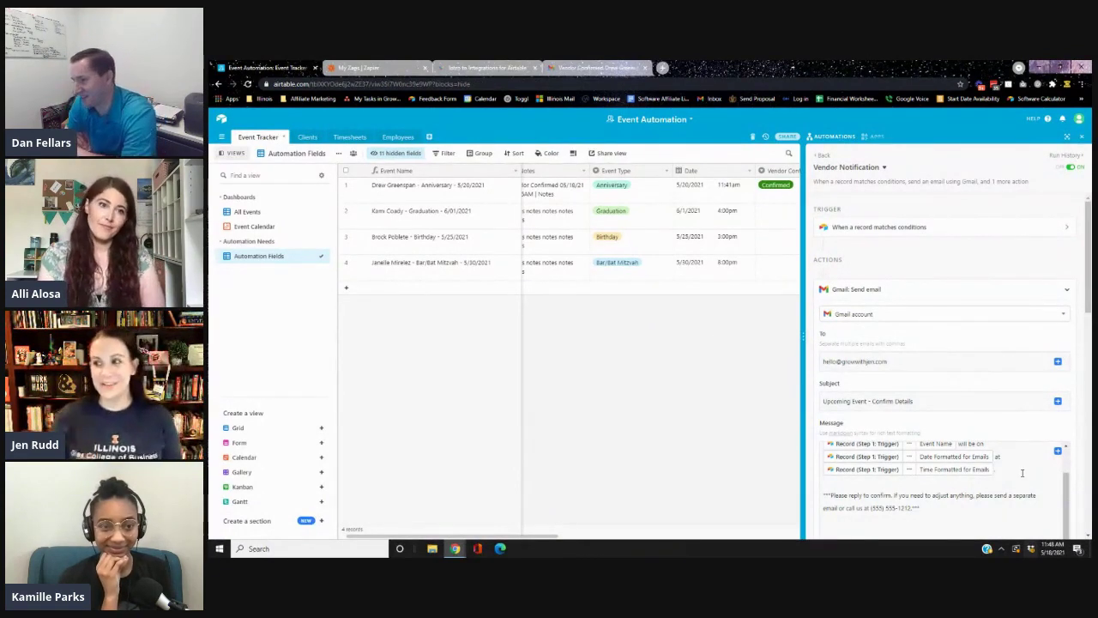
{"action": "left_click", "coordinate": [821, 154]}
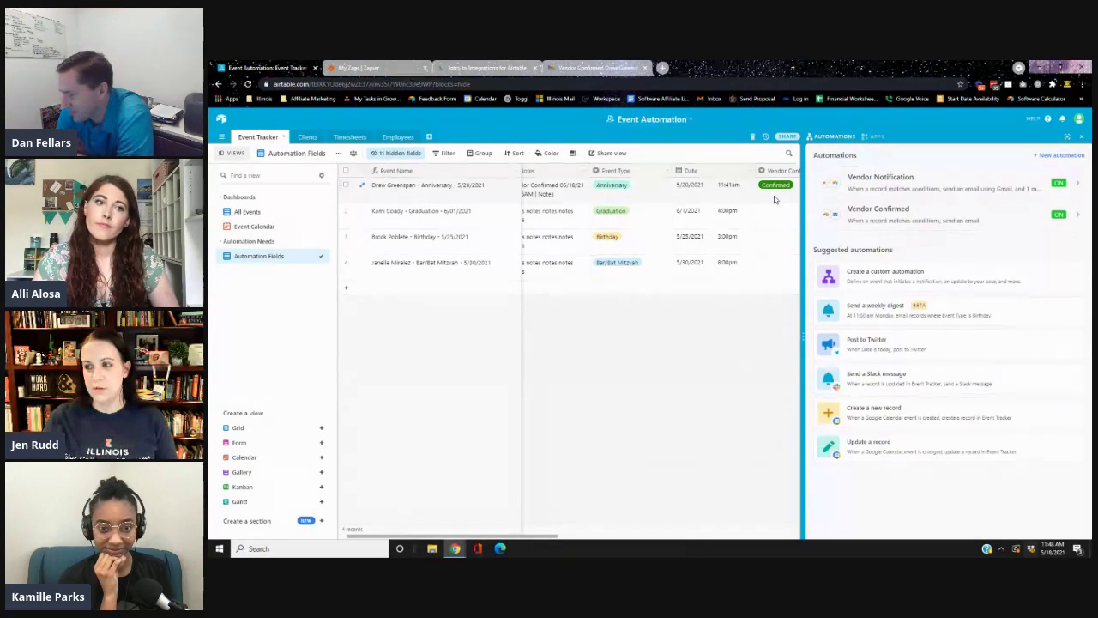
{"action": "left_click", "coordinate": [912, 219]}
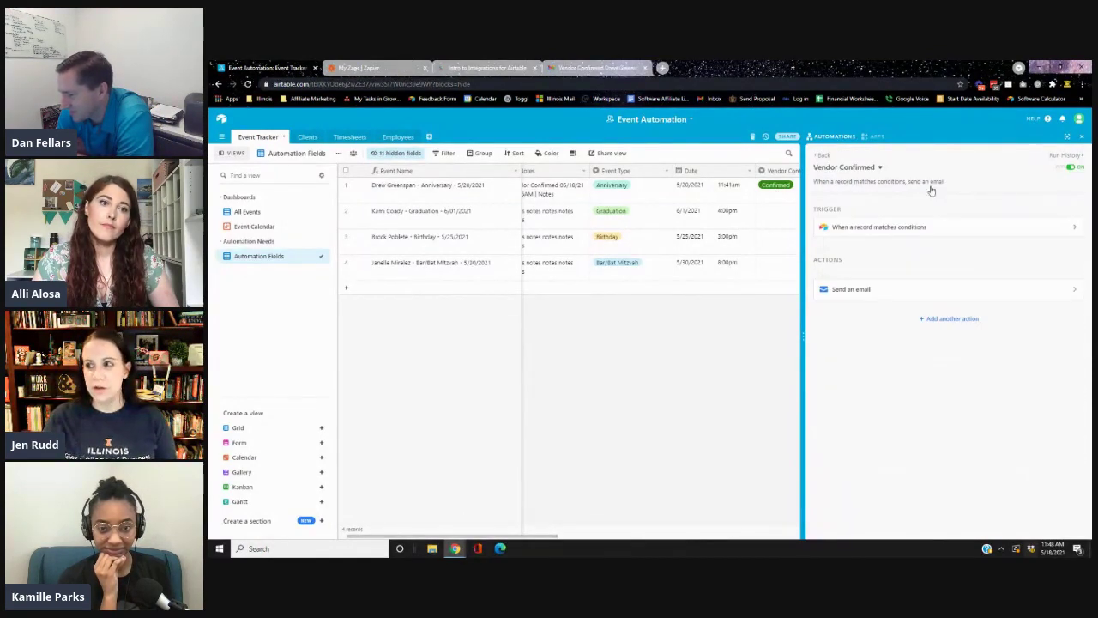
{"action": "left_click", "coordinate": [823, 156]}
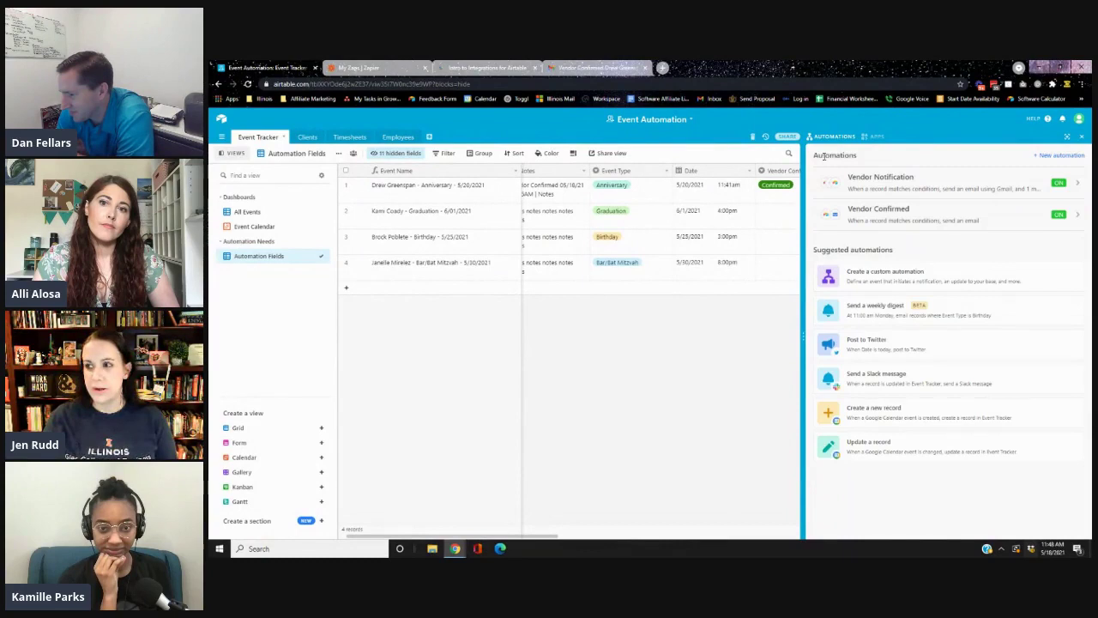
Open the Vendor Notification automation's Gmail send email action and examine its Reply to address and other options.
{"action": "left_click", "coordinate": [915, 188]}
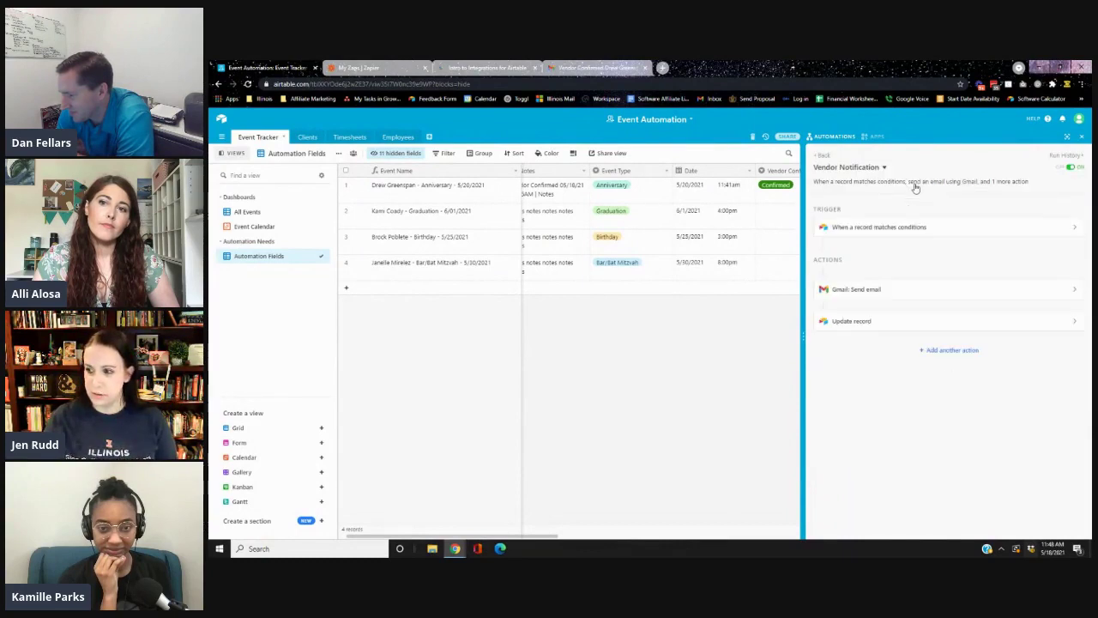
{"action": "left_click", "coordinate": [866, 295]}
{"action": "scroll", "coordinate": [944, 386], "scroll_direction": "down", "scroll_amount": 10}
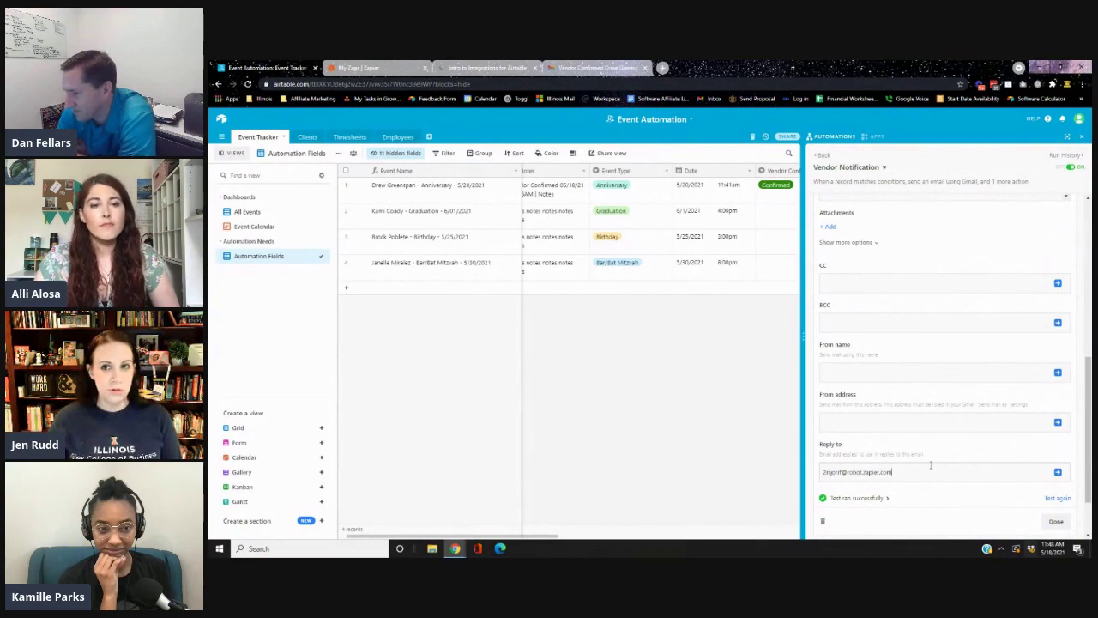
{"action": "left_click", "coordinate": [931, 465]}
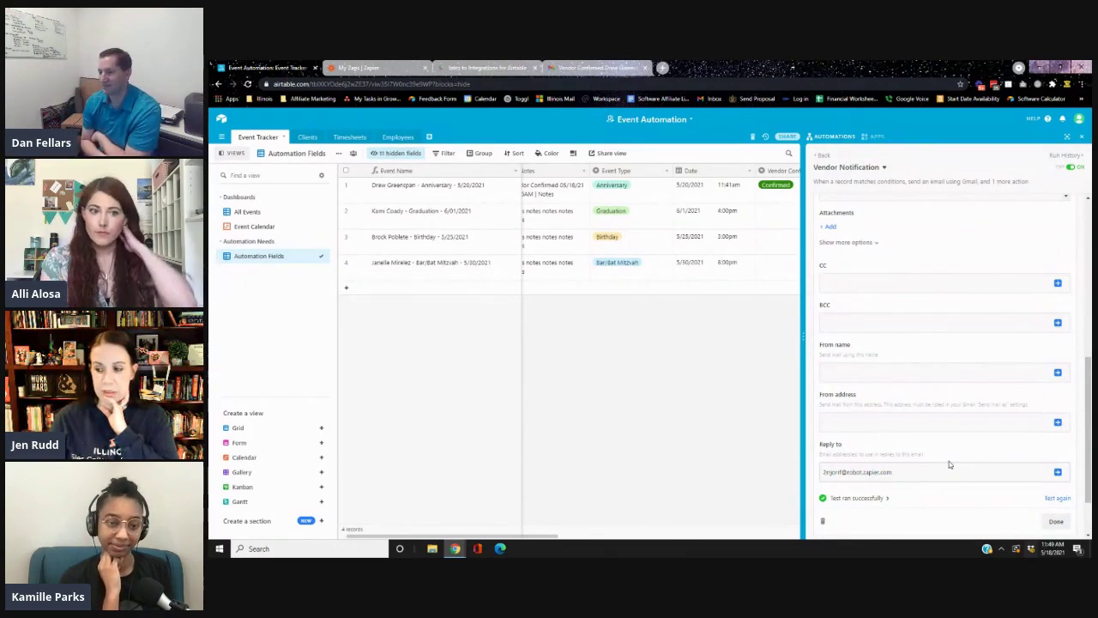
{"action": "scroll", "coordinate": [949, 344], "scroll_direction": "up", "scroll_amount": 5}
{"action": "scroll", "coordinate": [950, 344], "scroll_direction": "up", "scroll_amount": 1}
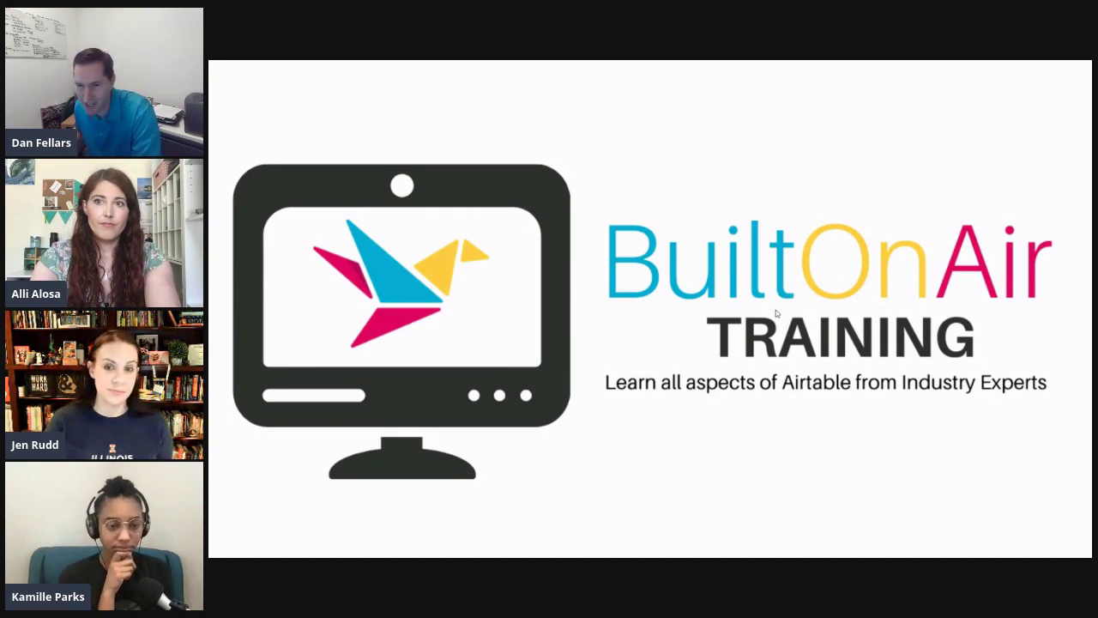
Exit the slideshow, switch to the BuiltOnAir Training site, and open the featured course Intro to Integrations for Airtable.
{"action": "key", "text": "Right"}
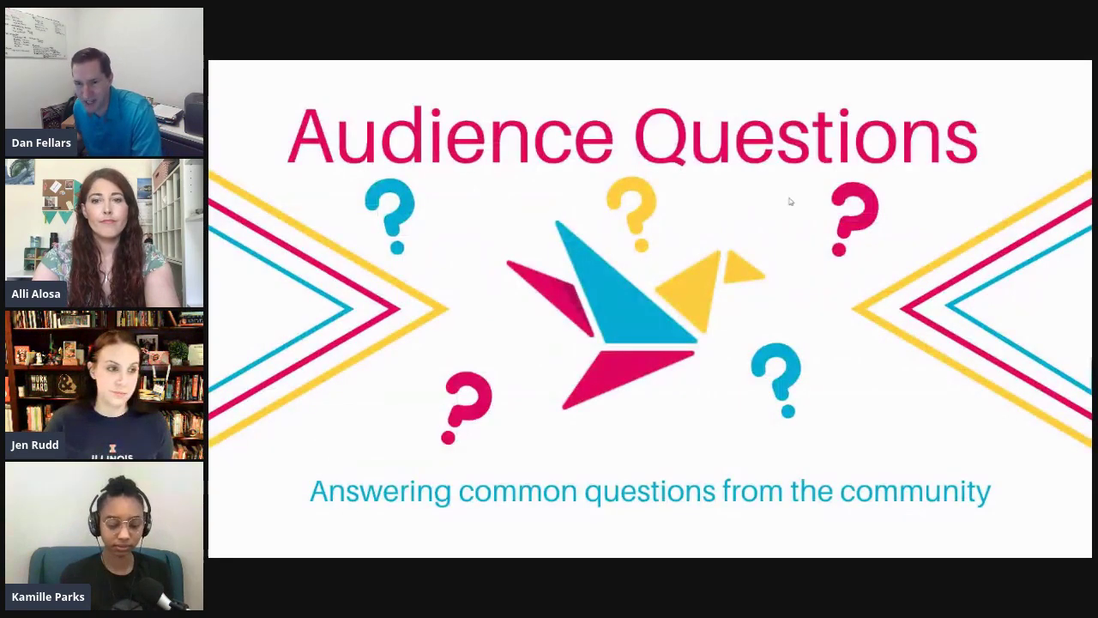
{"action": "key", "text": "Escape"}
{"action": "left_click", "coordinate": [825, 69]}
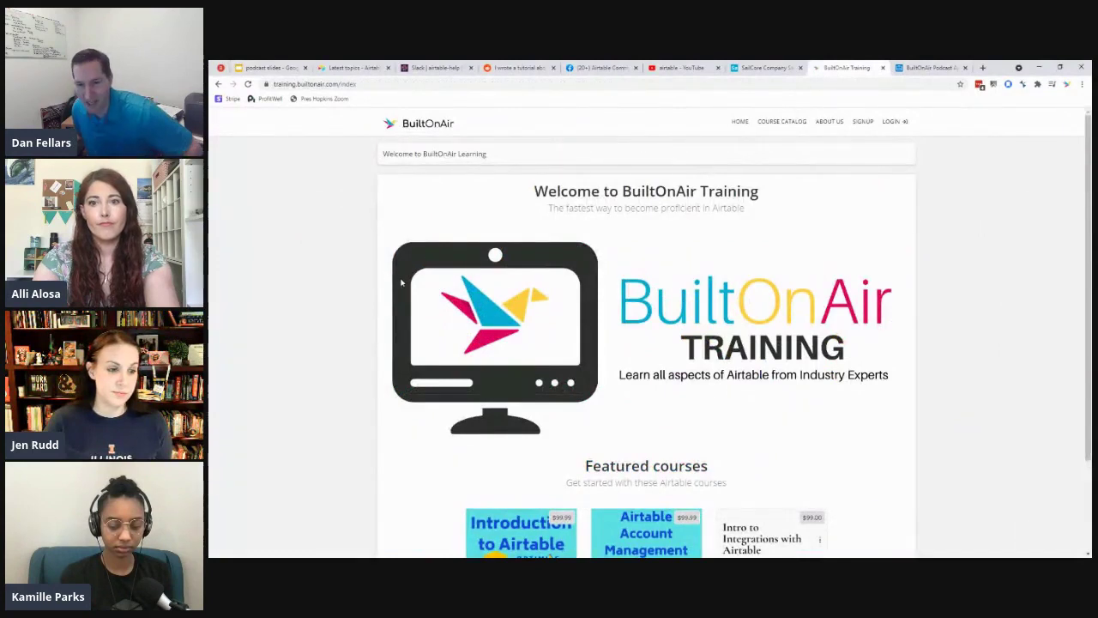
{"action": "scroll", "coordinate": [401, 282], "scroll_direction": "down", "scroll_amount": 2}
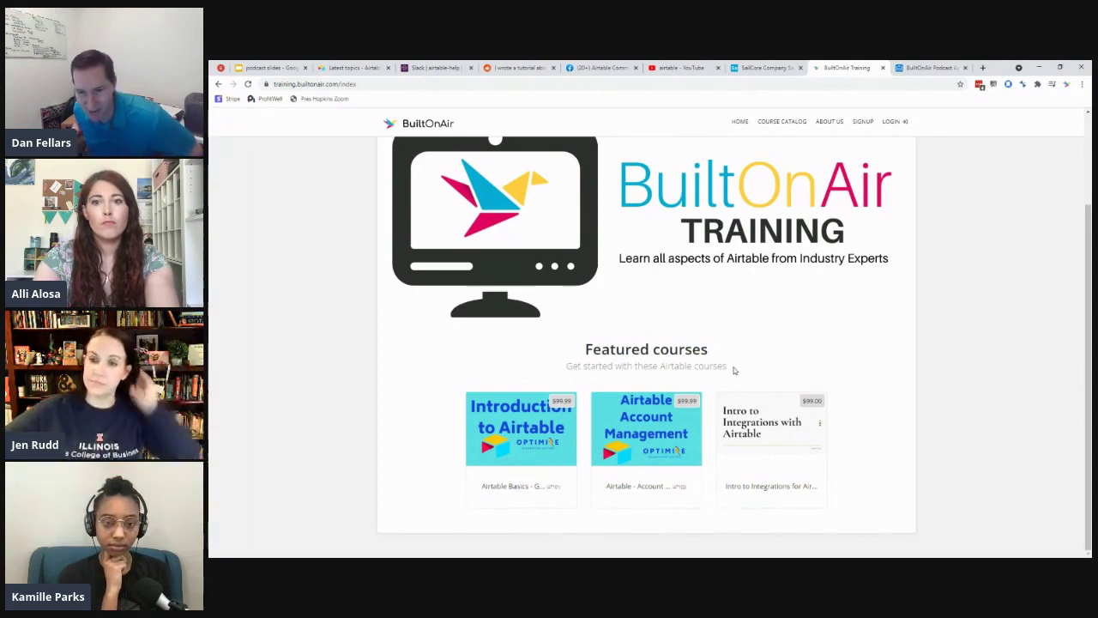
{"action": "left_click", "coordinate": [761, 414]}
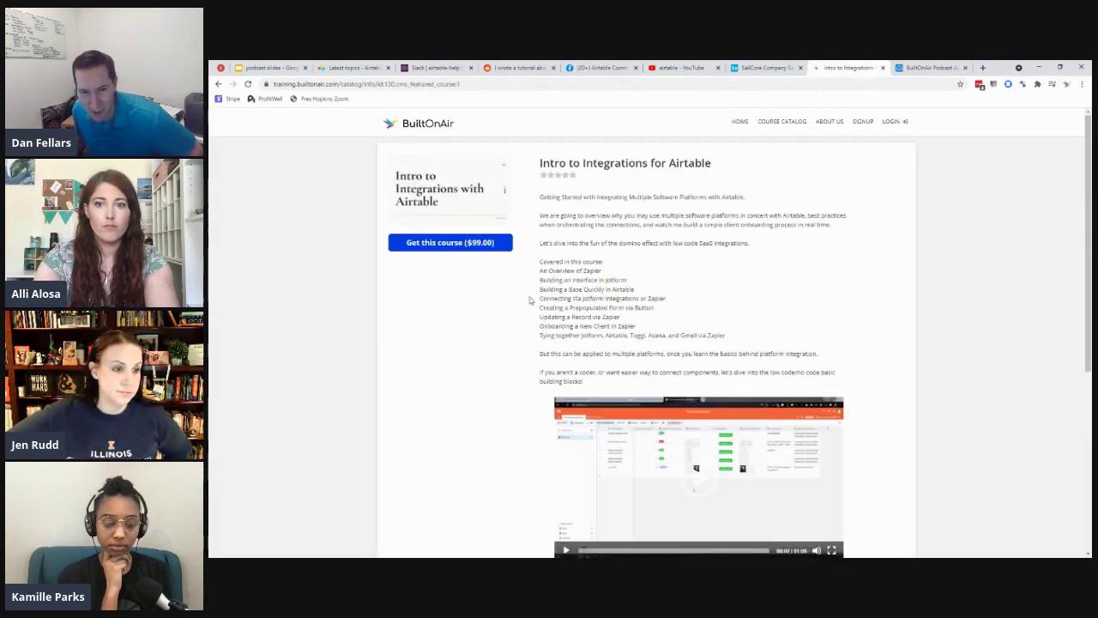
Examine the Intro to Integrations for Airtable course page, including its description, content list and completion rules.
{"action": "scroll", "coordinate": [515, 331], "scroll_direction": "down", "scroll_amount": 5}
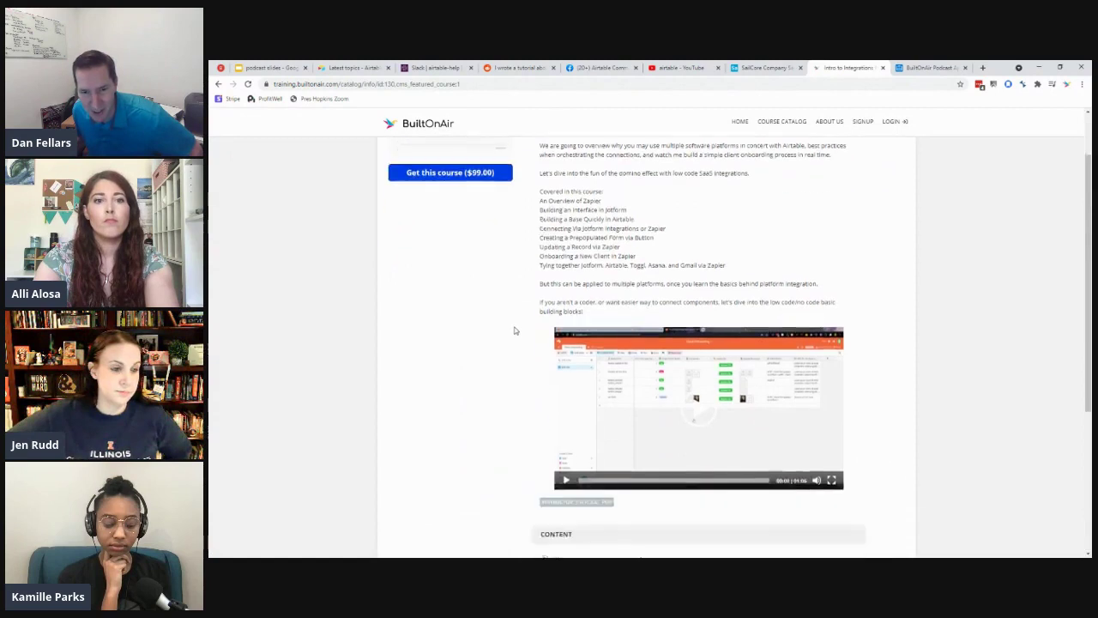
{"action": "scroll", "coordinate": [461, 331], "scroll_direction": "up", "scroll_amount": 1}
{"action": "scroll", "coordinate": [460, 334], "scroll_direction": "up", "scroll_amount": 1}
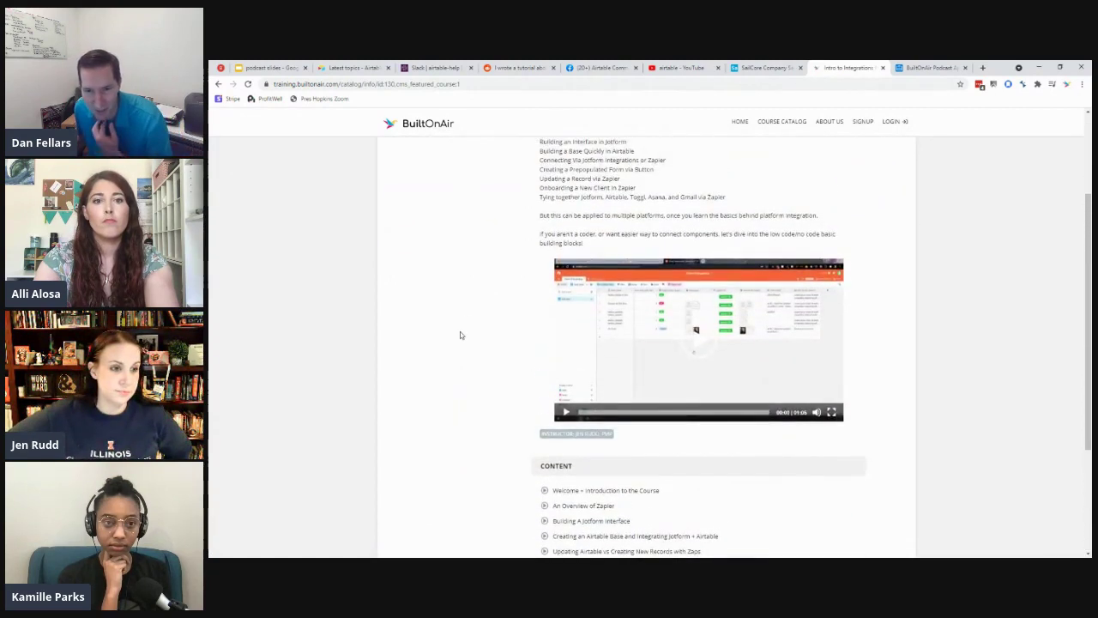
{"action": "scroll", "coordinate": [459, 333], "scroll_direction": "down", "scroll_amount": 4}
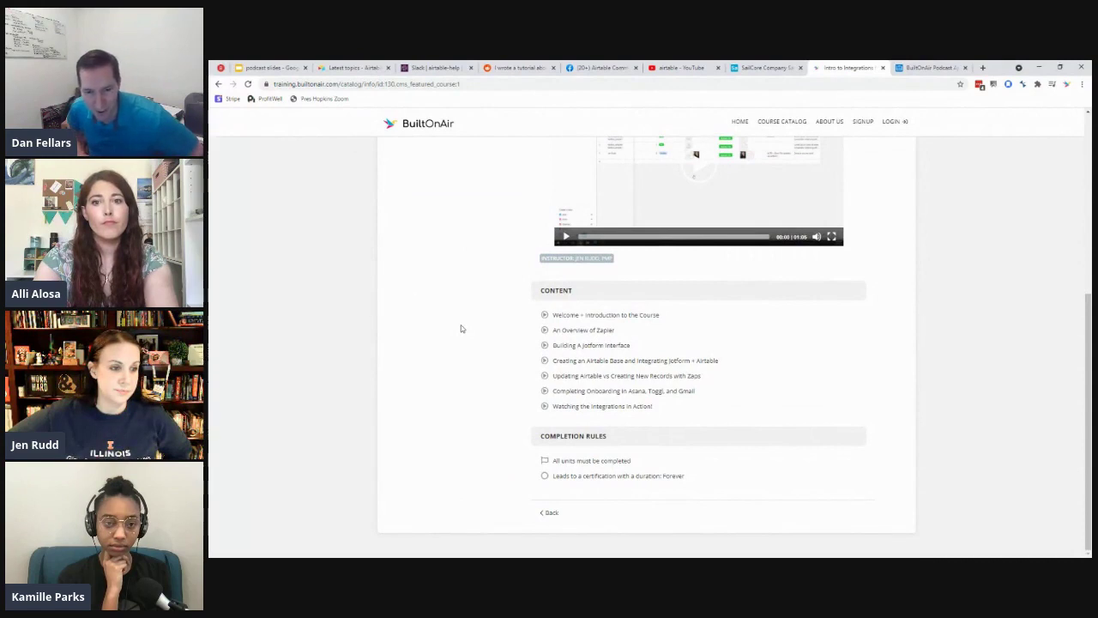
{"action": "scroll", "coordinate": [461, 328], "scroll_direction": "up", "scroll_amount": 1}
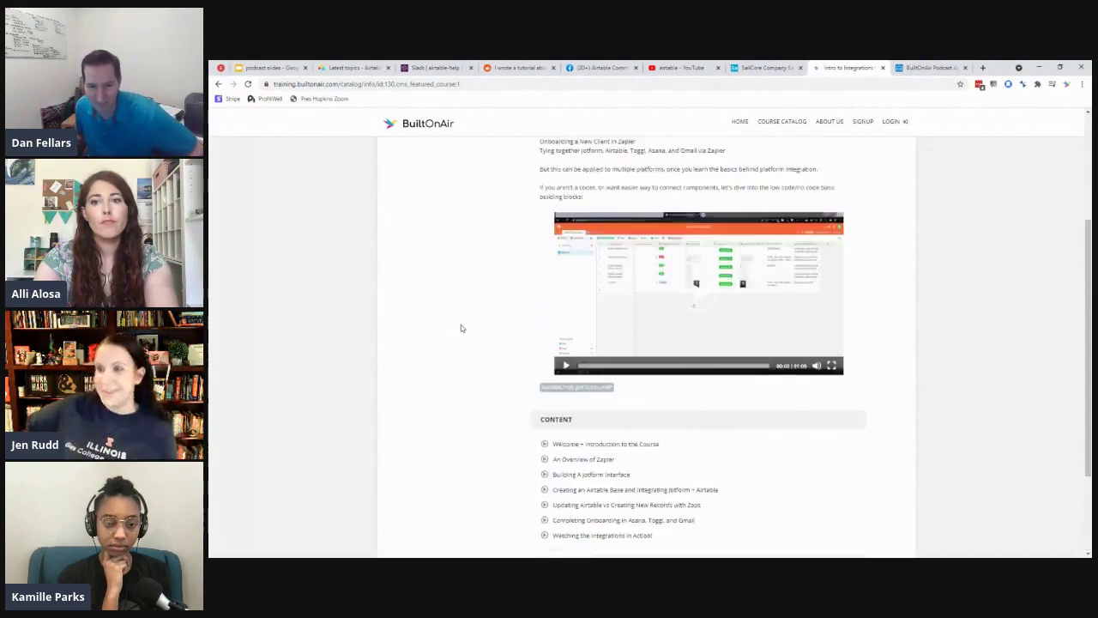
{"action": "scroll", "coordinate": [461, 328], "scroll_direction": "up", "scroll_amount": 2}
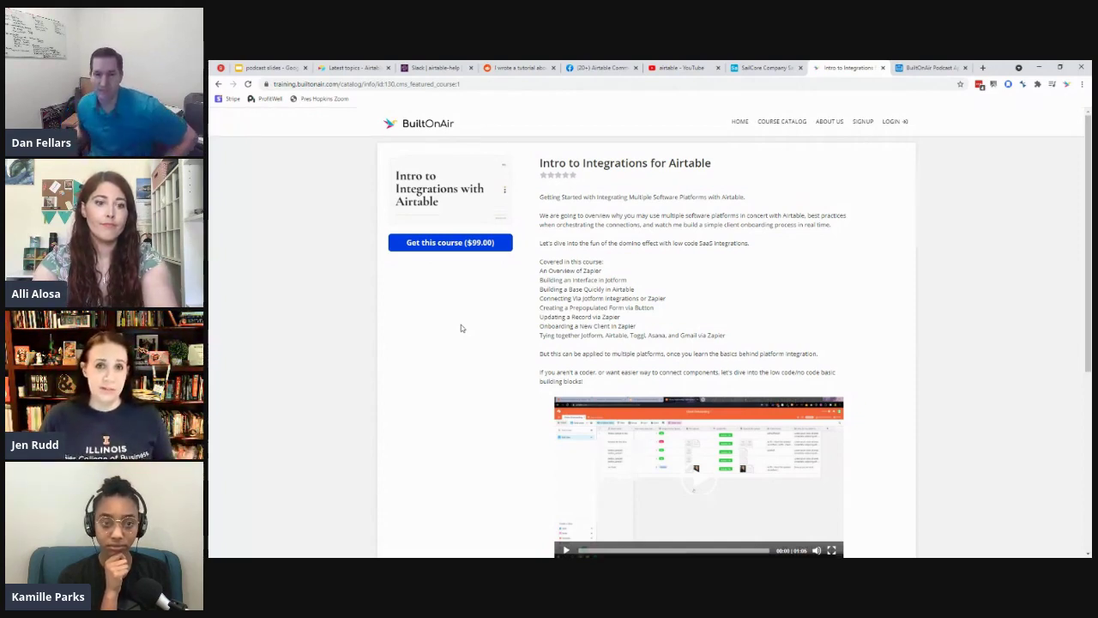
{"action": "scroll", "coordinate": [482, 331], "scroll_direction": "down", "scroll_amount": 2}
{"action": "scroll", "coordinate": [482, 333], "scroll_direction": "up", "scroll_amount": 1}
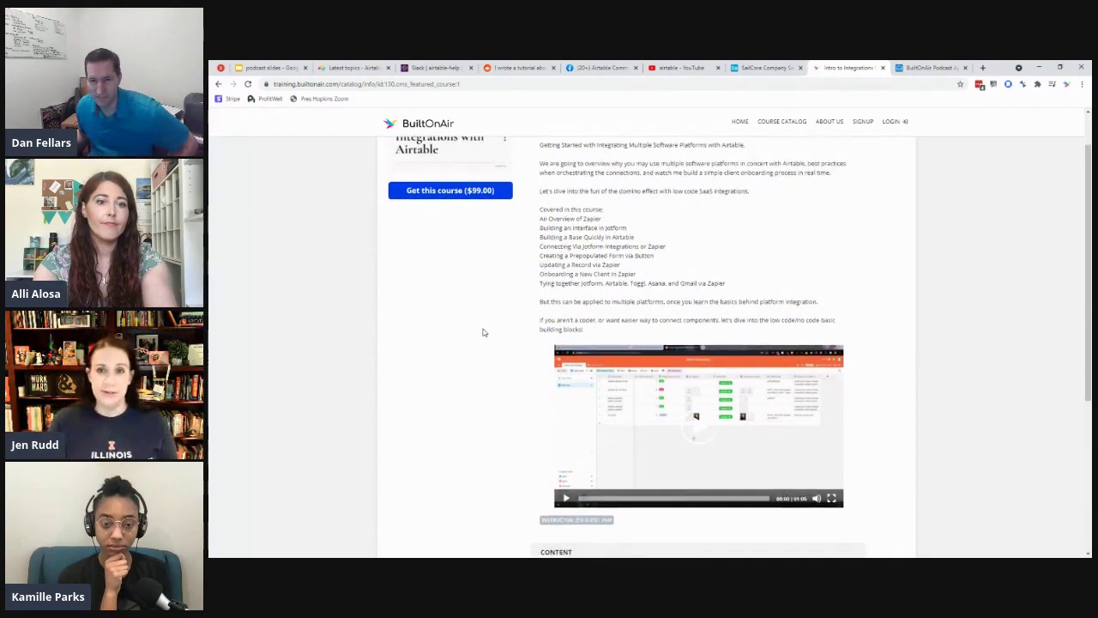
Review the lesson list and completion rules of the integrations course, and return to the course description.
{"action": "scroll", "coordinate": [483, 332], "scroll_direction": "down", "scroll_amount": 1}
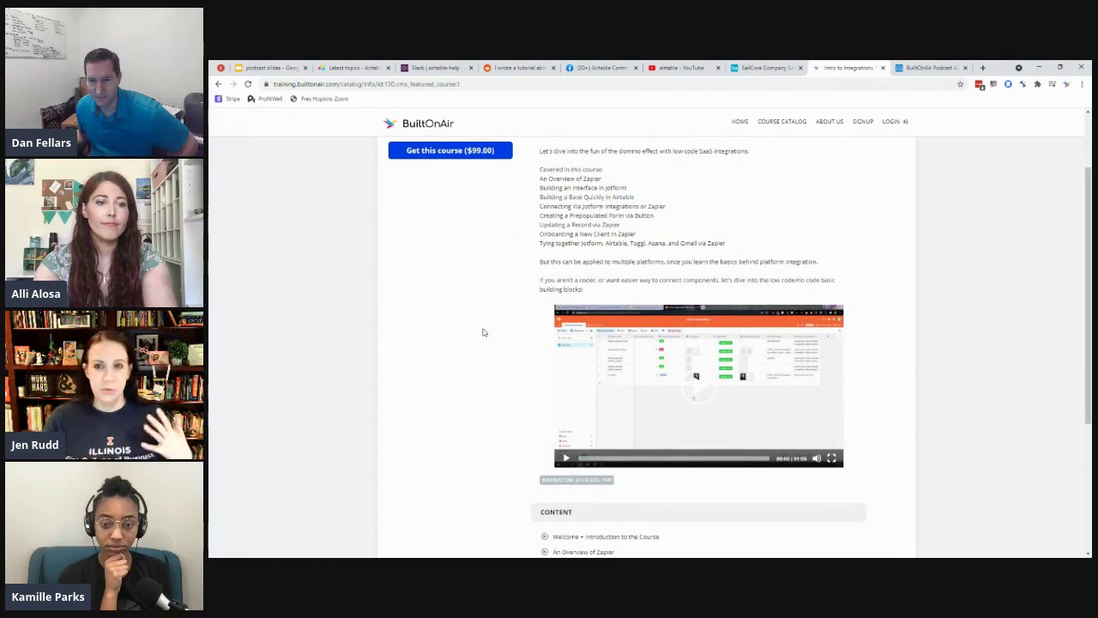
{"action": "scroll", "coordinate": [482, 332], "scroll_direction": "down", "scroll_amount": 3}
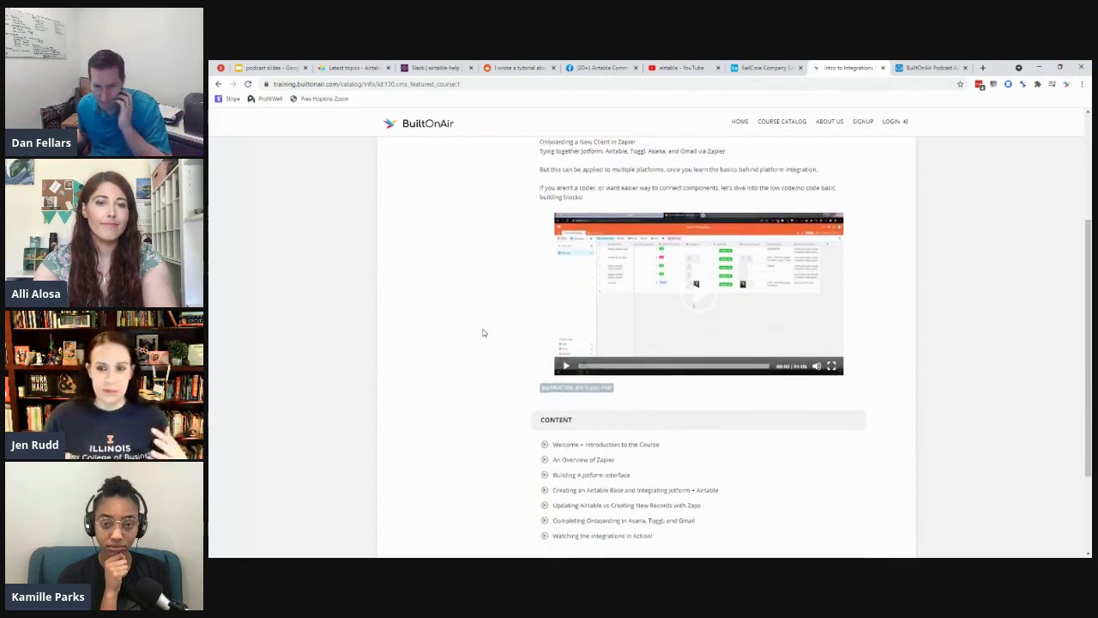
{"action": "scroll", "coordinate": [482, 332], "scroll_direction": "down", "scroll_amount": 1}
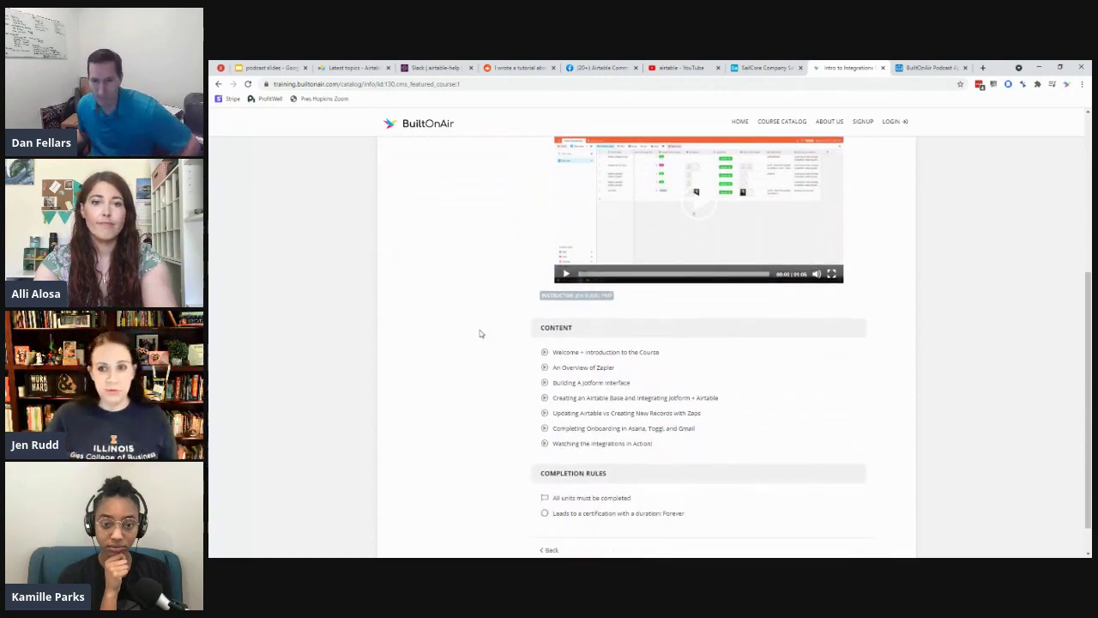
{"action": "scroll", "coordinate": [478, 334], "scroll_direction": "down", "scroll_amount": 1}
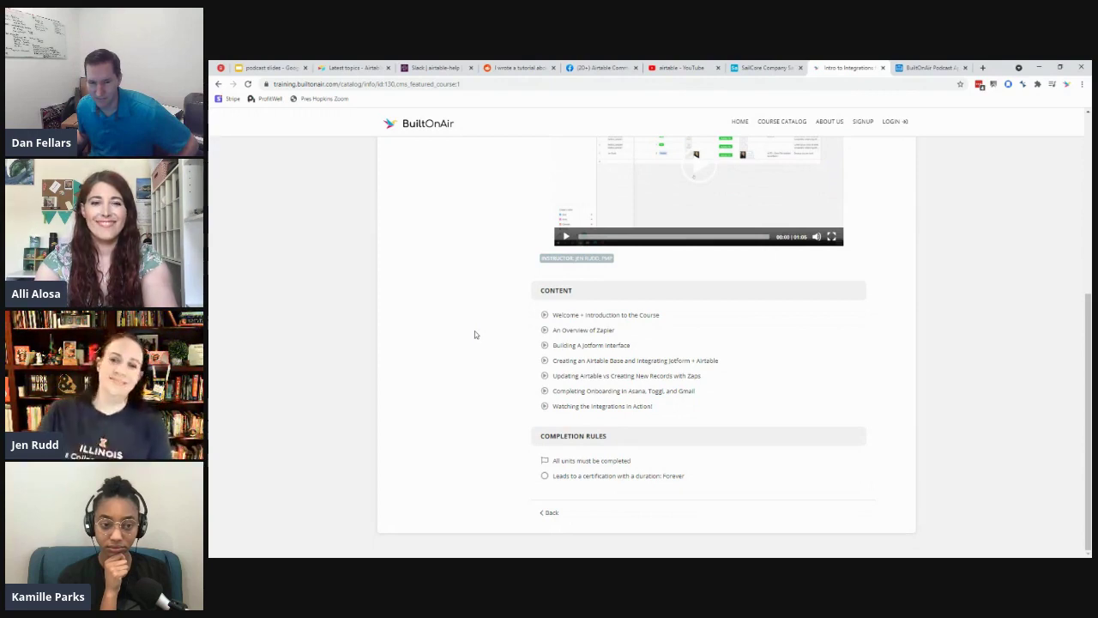
{"action": "scroll", "coordinate": [455, 310], "scroll_direction": "up", "scroll_amount": 4}
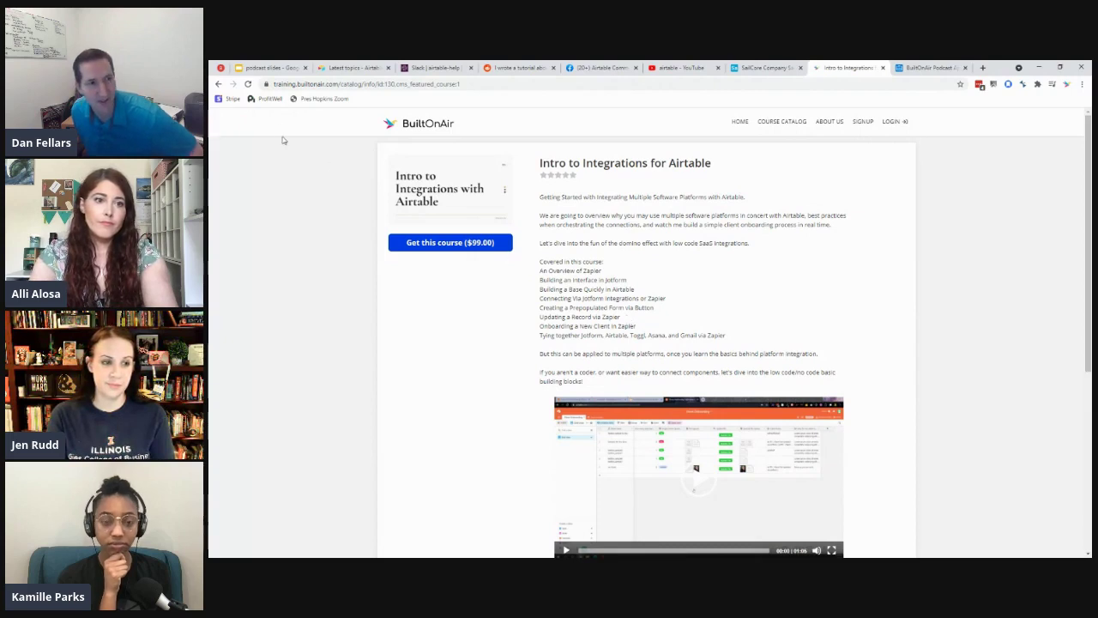
Switch to the podcast slides in Google Slides and present the Audience Questions slide.
{"action": "left_click", "coordinate": [270, 68]}
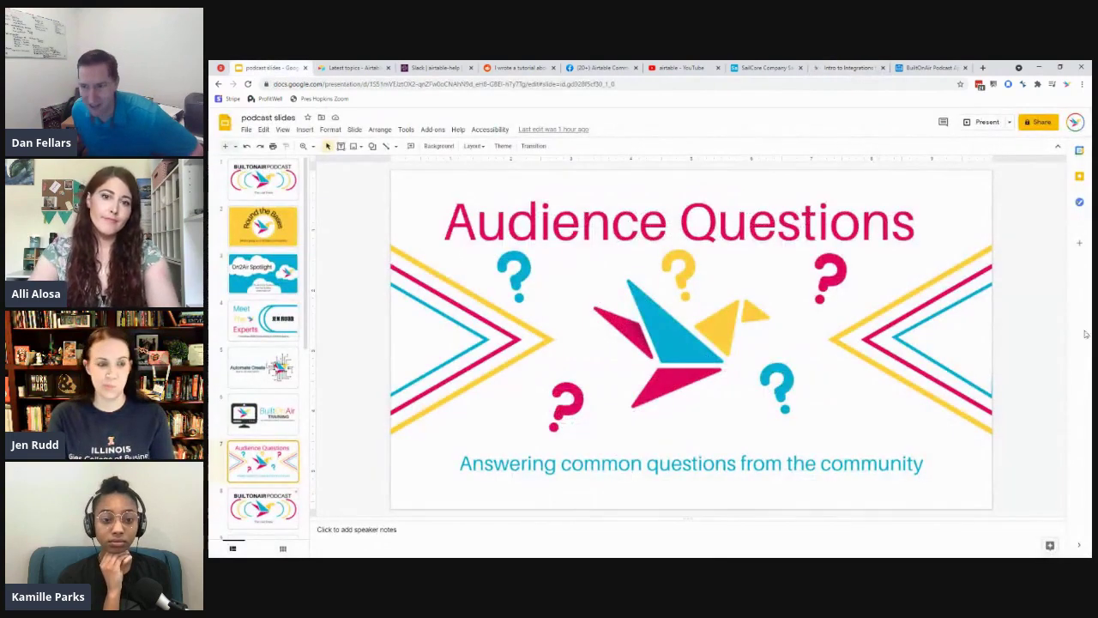
{"action": "left_click", "coordinate": [985, 122]}
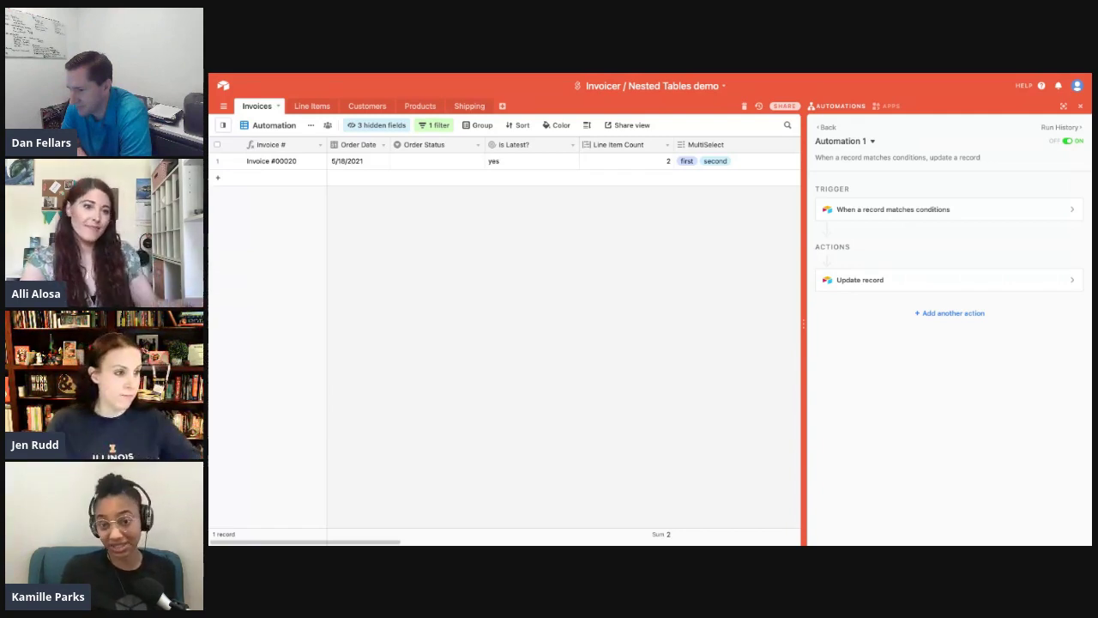
Examine Automation 1's record-matches-conditions trigger and Update record action against the existing invoice's Order Date and Order Status.
{"action": "left_click", "coordinate": [897, 211]}
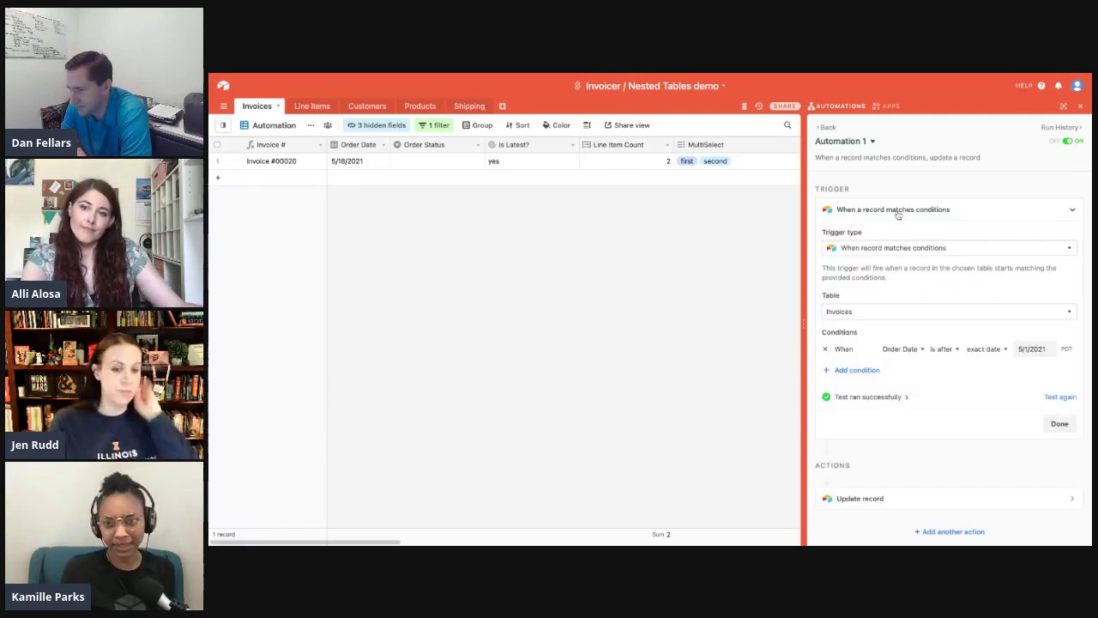
{"action": "scroll", "coordinate": [884, 271], "scroll_direction": "down", "scroll_amount": 1}
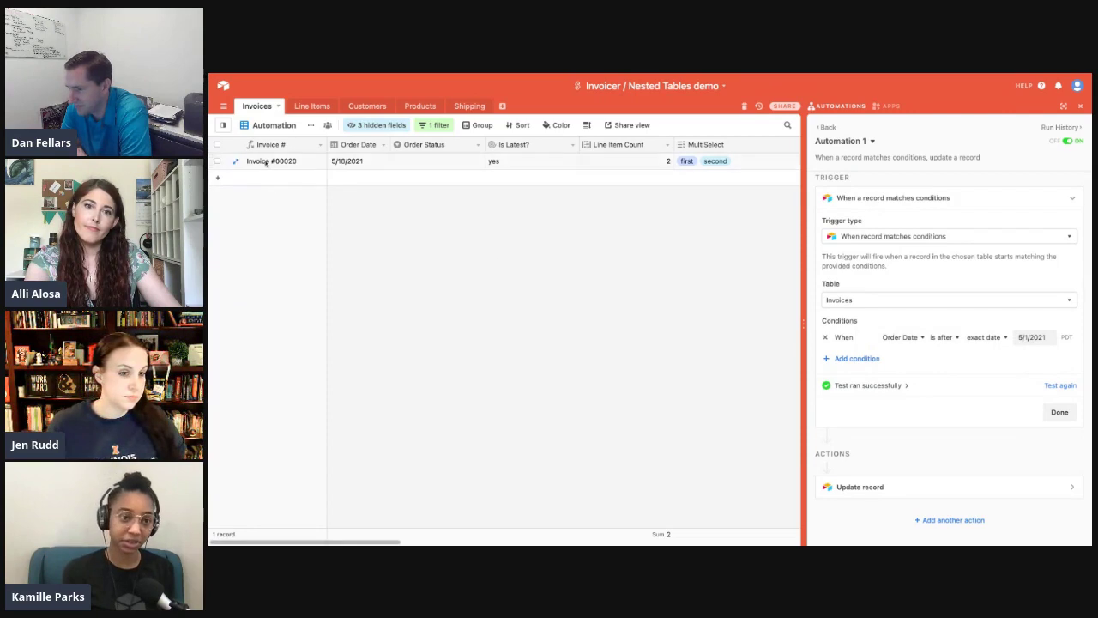
{"action": "left_click", "coordinate": [345, 166]}
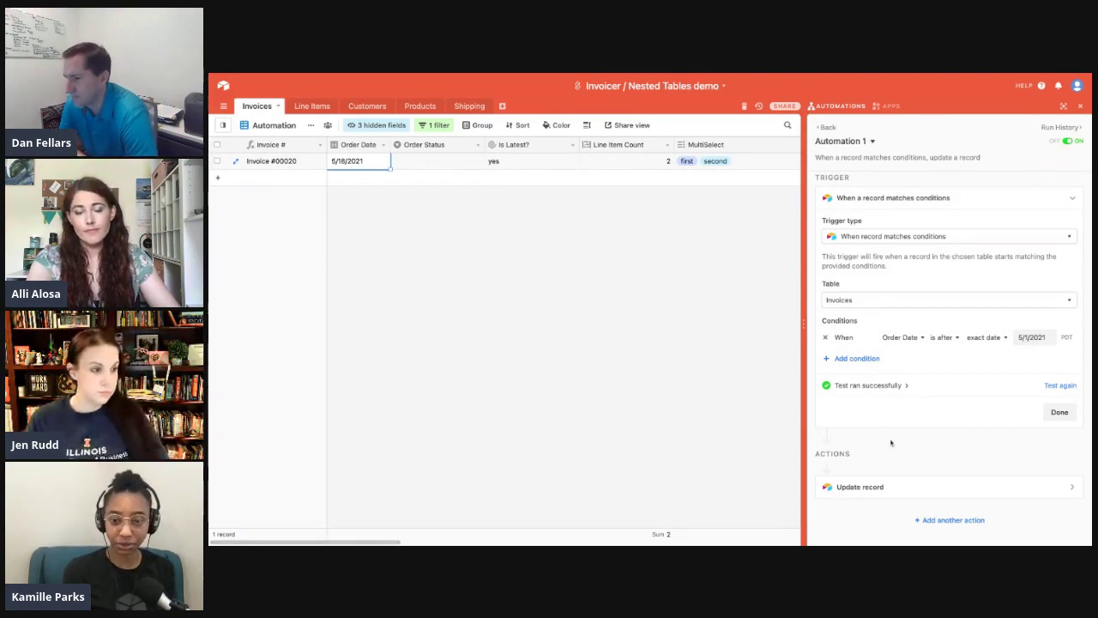
{"action": "left_click", "coordinate": [866, 485]}
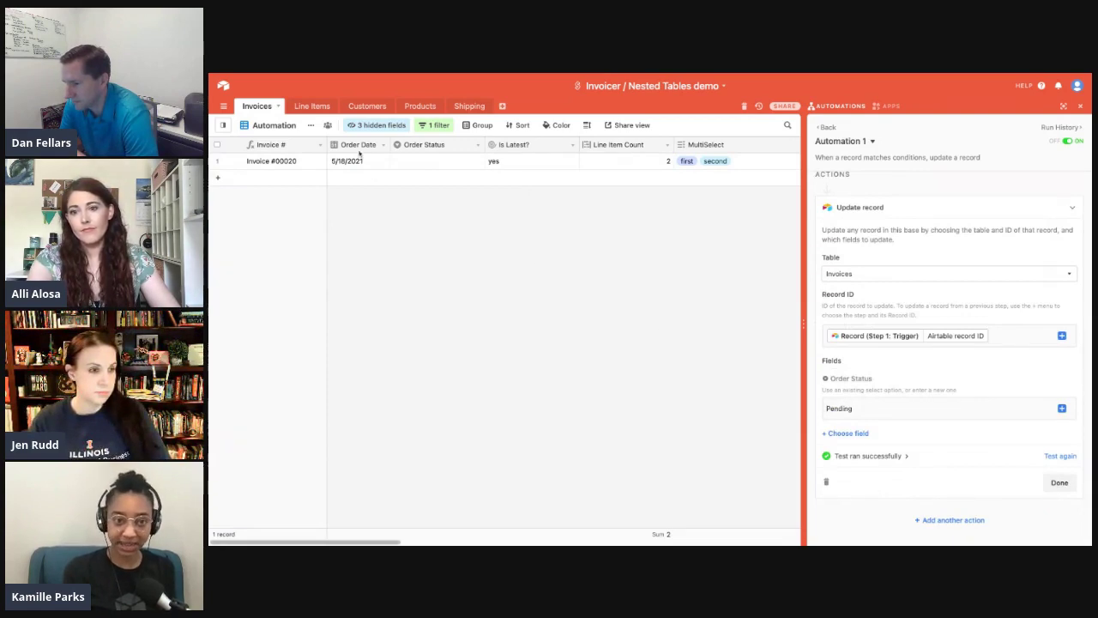
{"action": "left_click", "coordinate": [434, 163]}
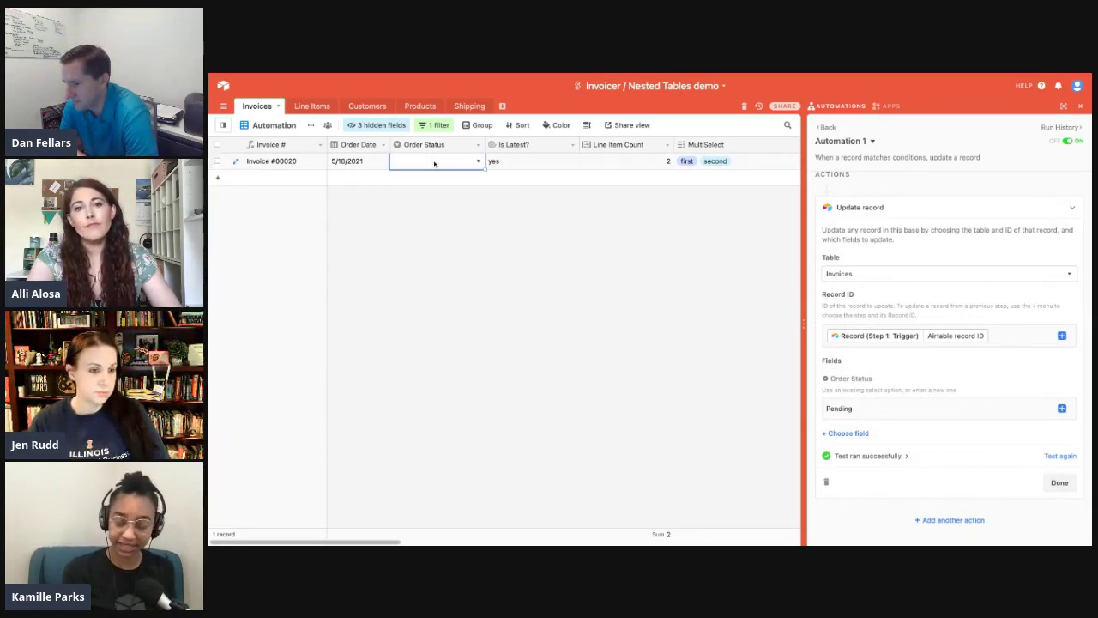
Add a new record to the Invoices table with the Order Date 5/19/2021.
{"action": "left_click", "coordinate": [376, 178]}
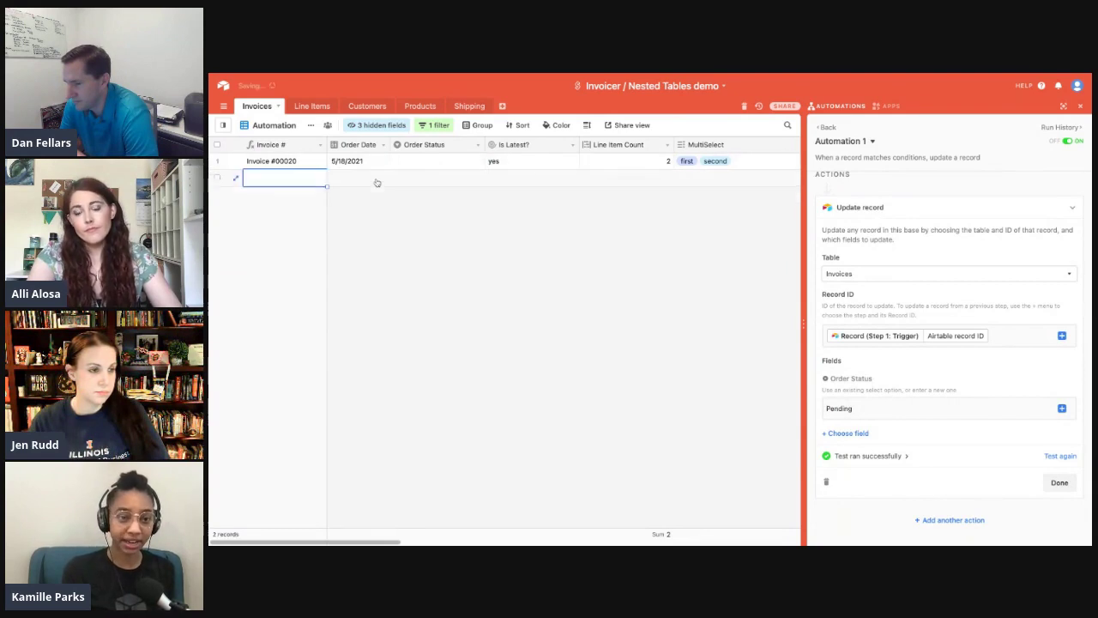
{"action": "left_click", "coordinate": [356, 179]}
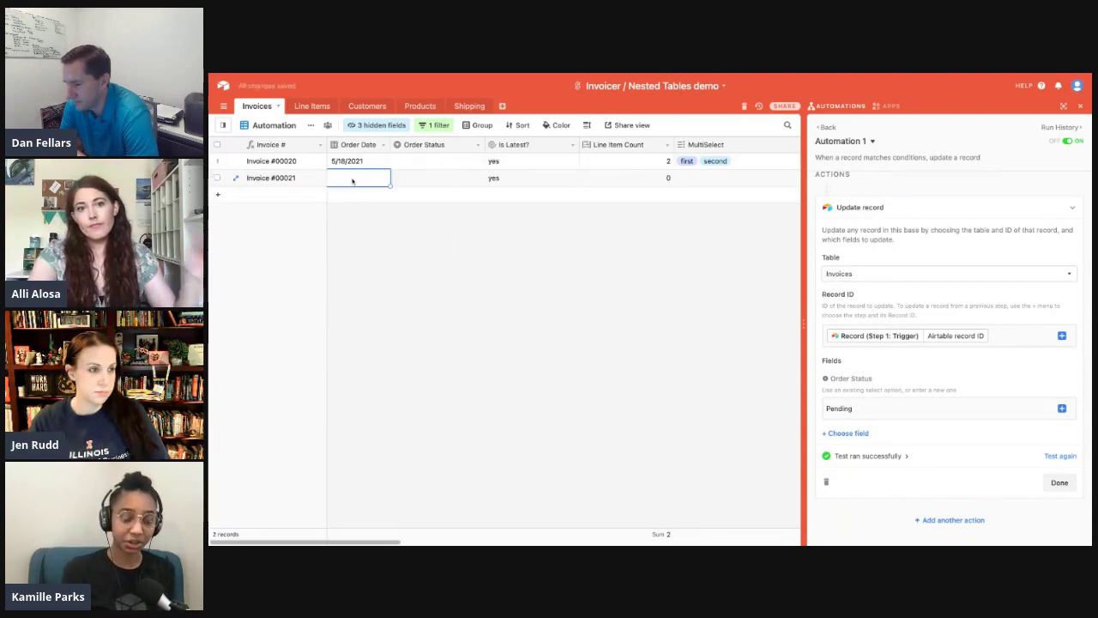
{"action": "left_click", "coordinate": [355, 178]}
{"action": "left_click", "coordinate": [386, 268]}
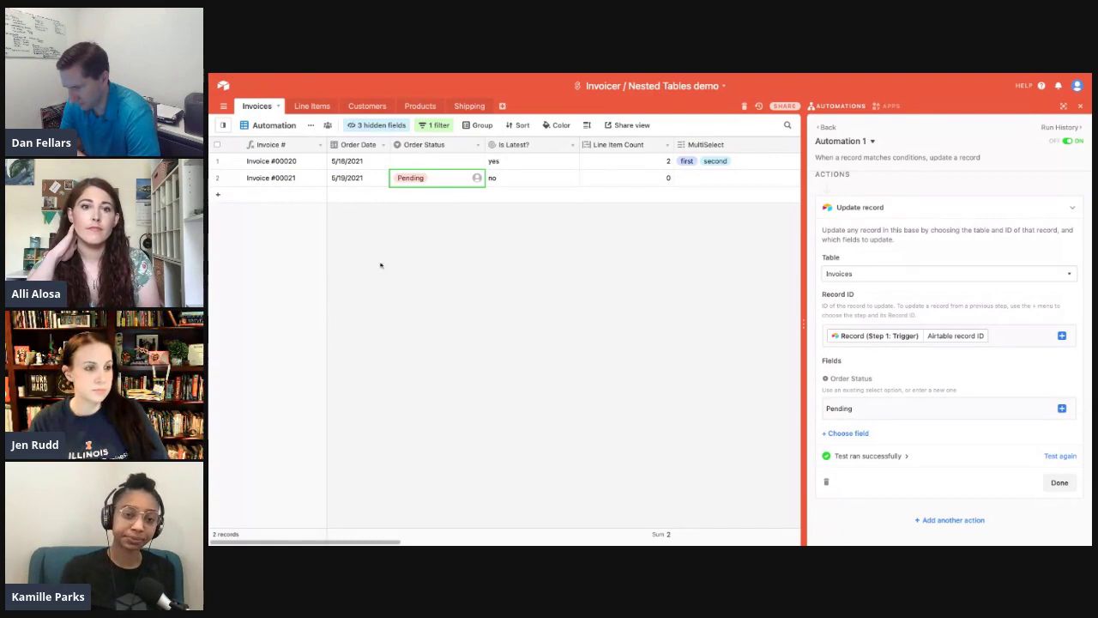
Clear the first invoice's Order Date and set it again to 5/18/2021 to trigger the automation.
{"action": "left_click", "coordinate": [365, 168]}
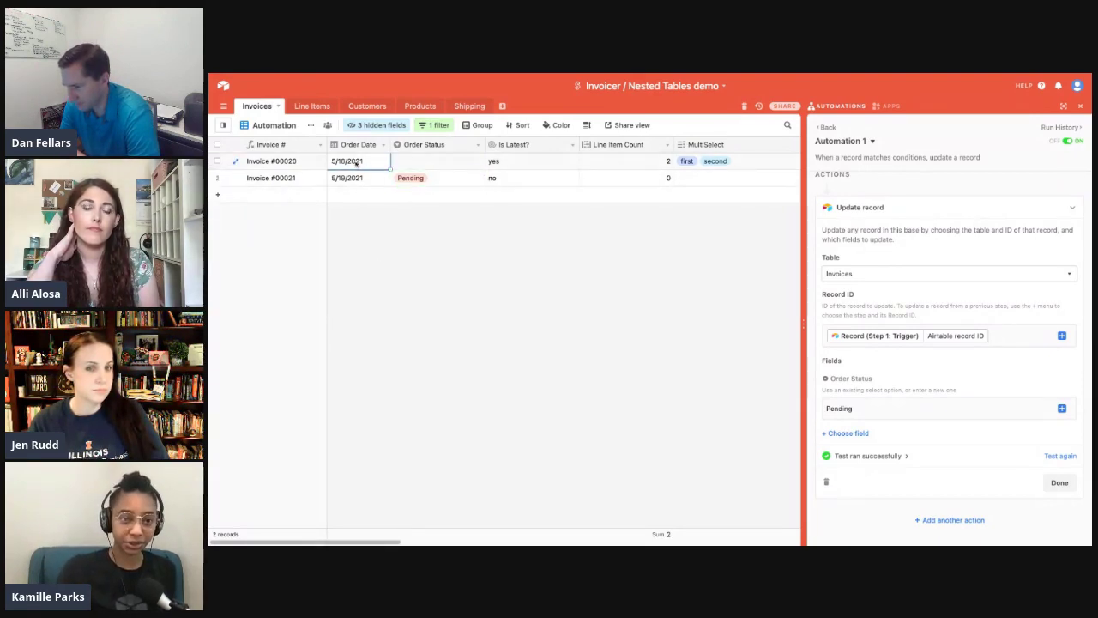
{"action": "key", "text": "BackSpace"}
{"action": "key", "text": "Return"}
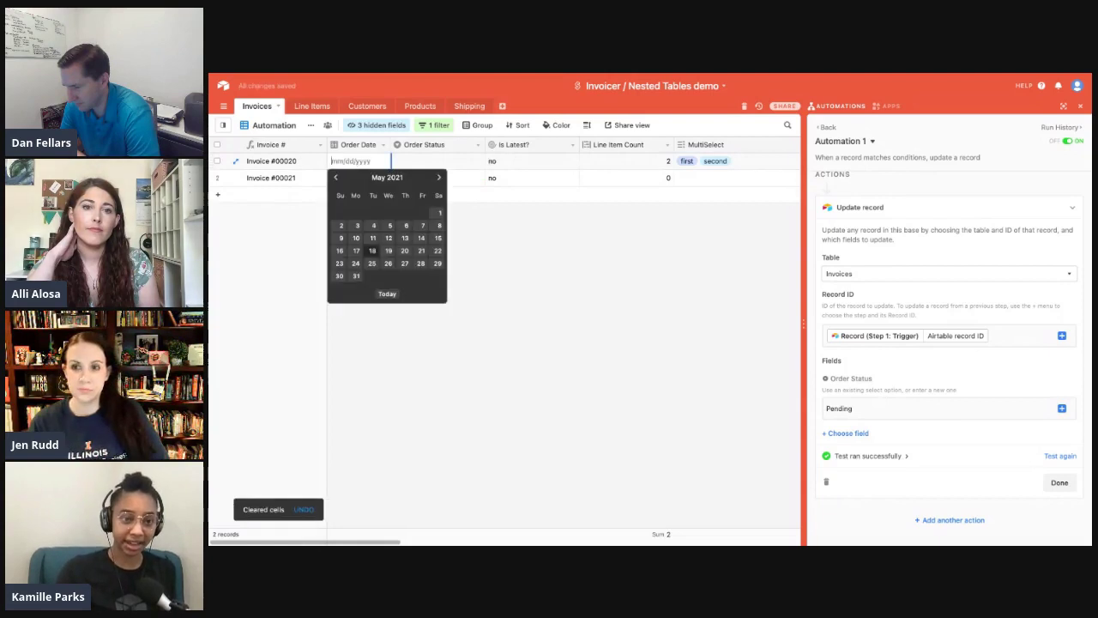
{"action": "left_click", "coordinate": [373, 251]}
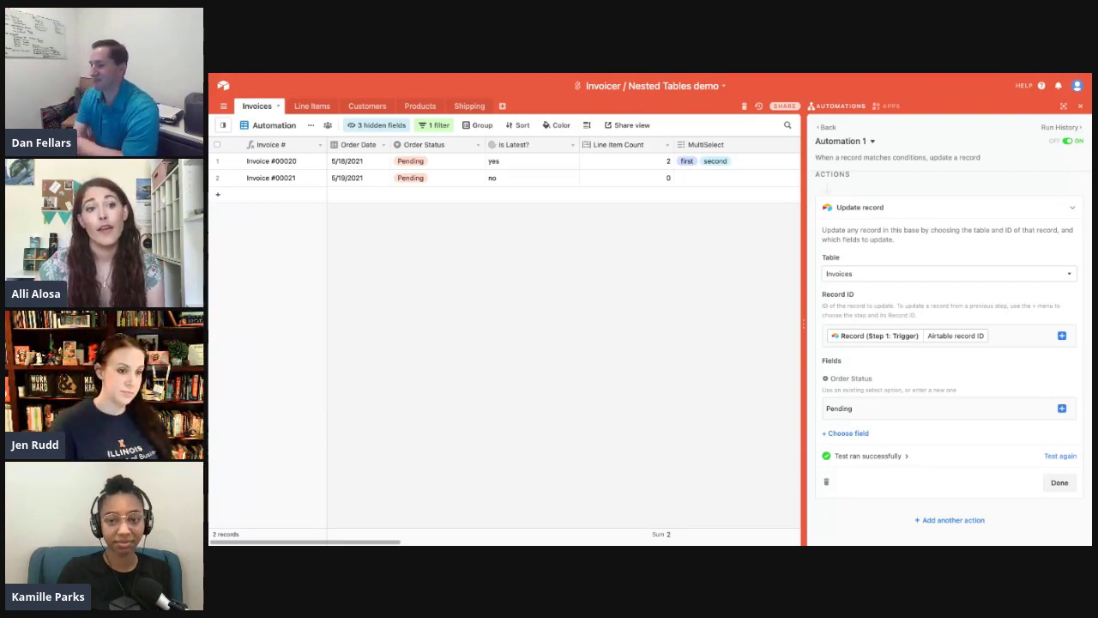
Review the trigger types available for Automation 1, including the Google Calendar integration's events, and close the list without changing the trigger.
{"action": "scroll", "coordinate": [939, 251], "scroll_direction": "up", "scroll_amount": 5}
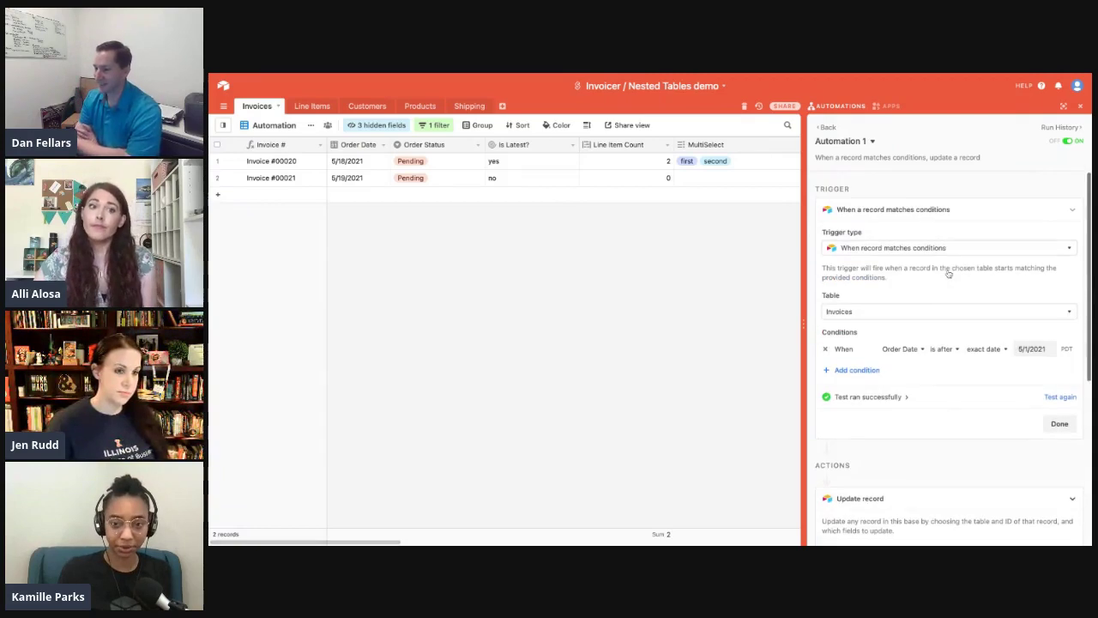
{"action": "left_click", "coordinate": [940, 249]}
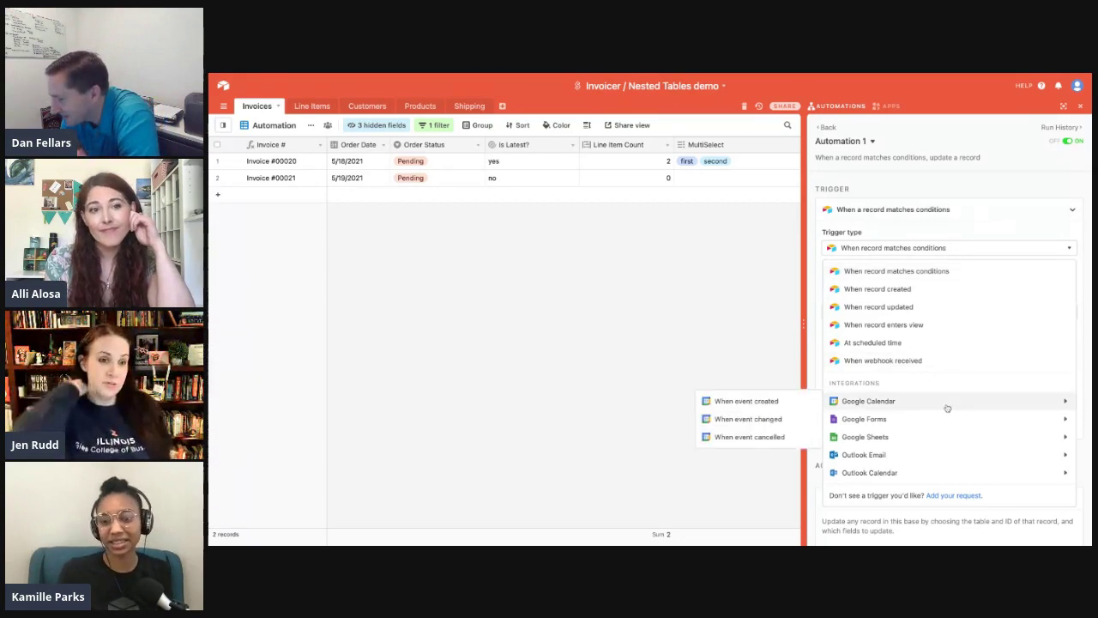
{"action": "mouse_move", "coordinate": [863, 409]}
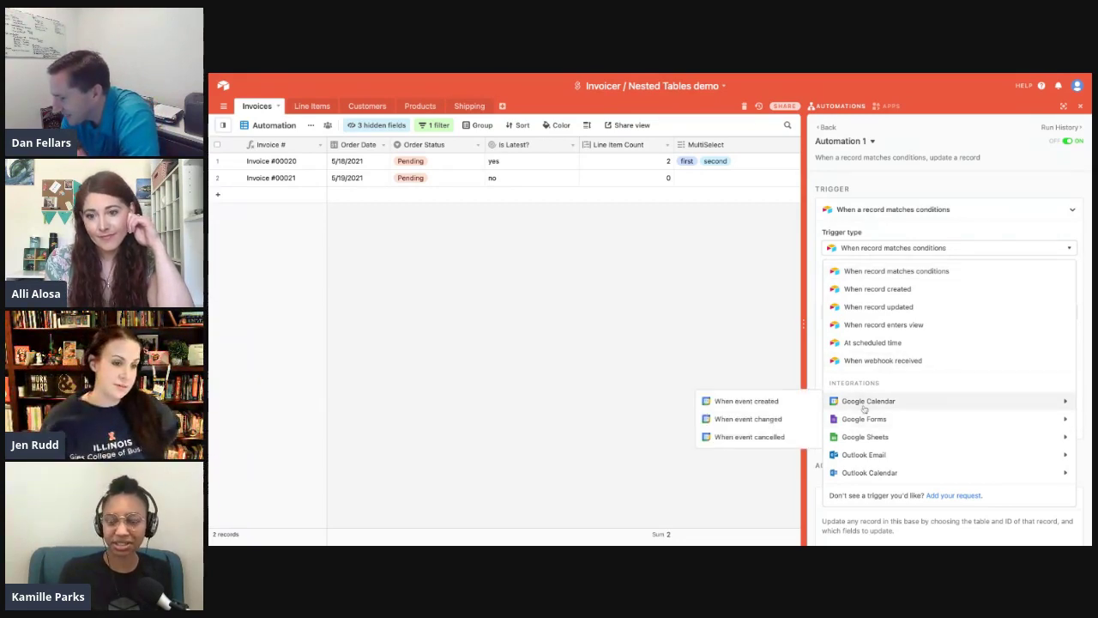
{"action": "mouse_move", "coordinate": [868, 437]}
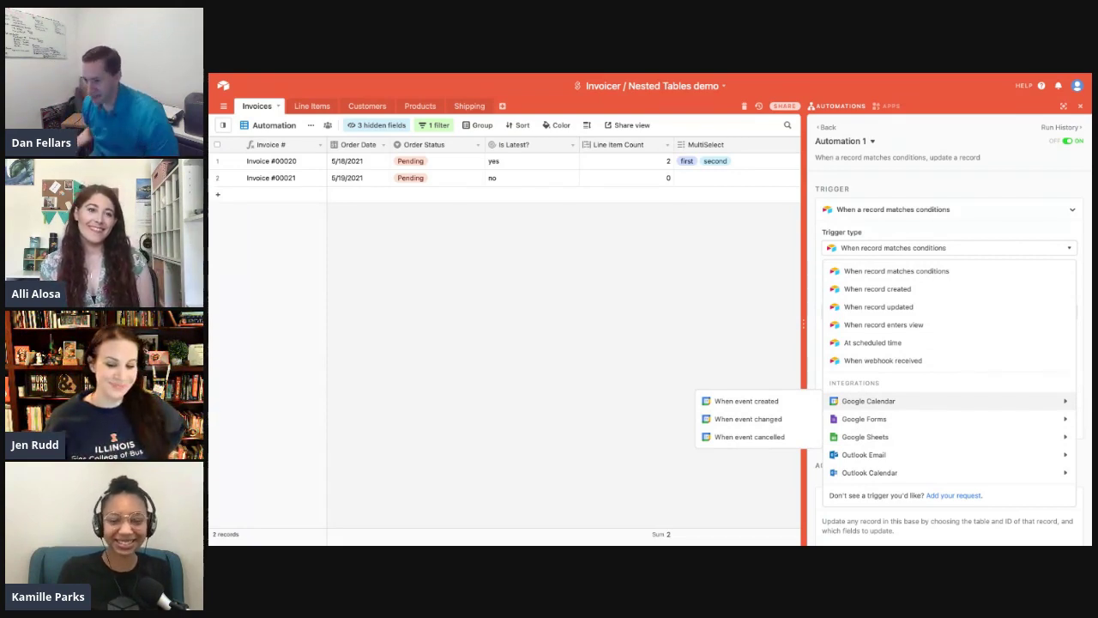
{"action": "left_click", "coordinate": [928, 240]}
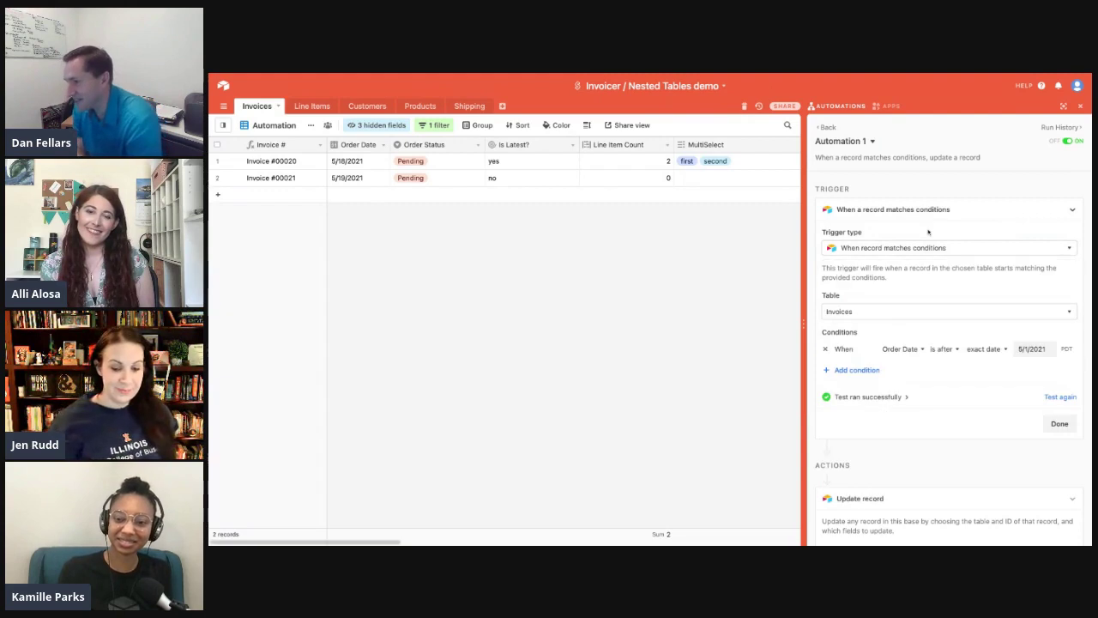